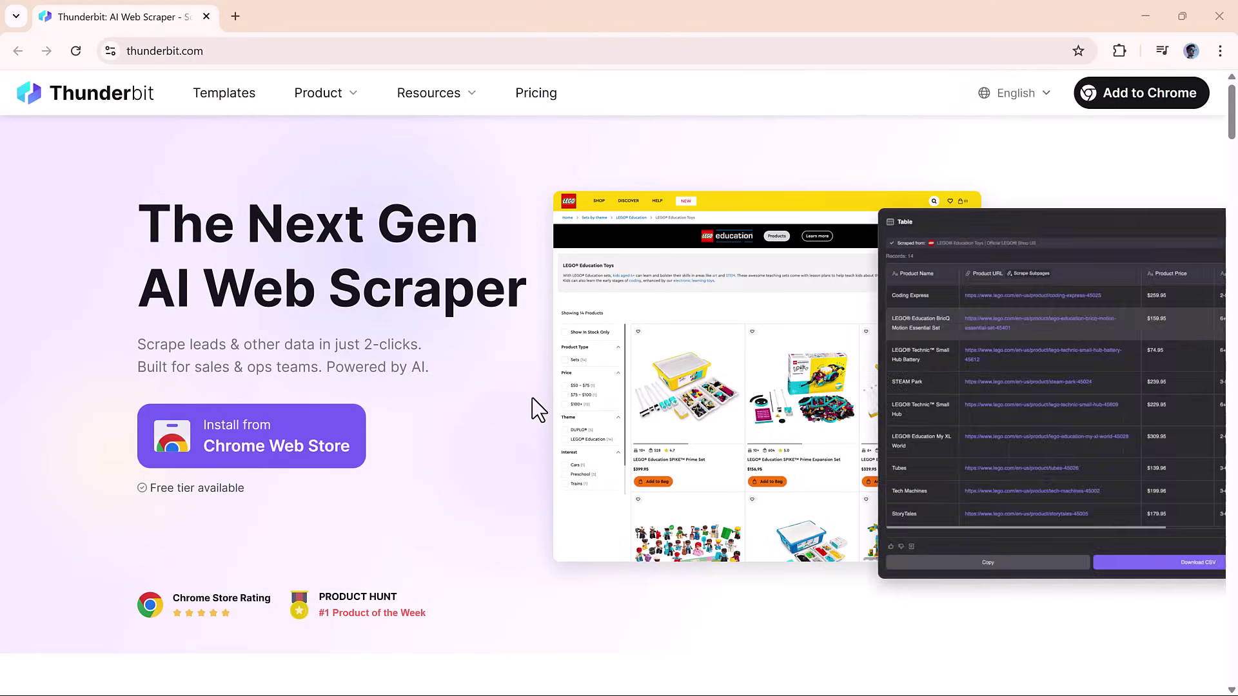
Scroll down the thunderbit.com homepage to review the scraper's features.
scroll(538, 409, "down", 8)
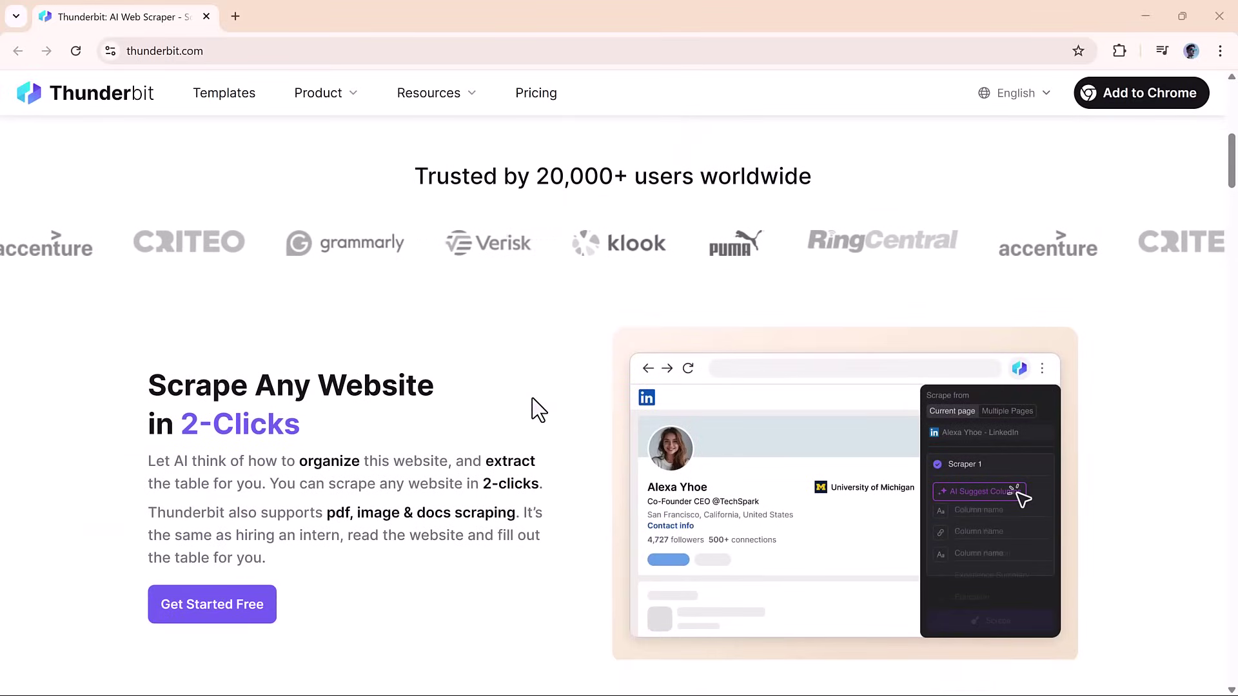
scroll(538, 409, "down", 3)
scroll(539, 409, "down", 5)
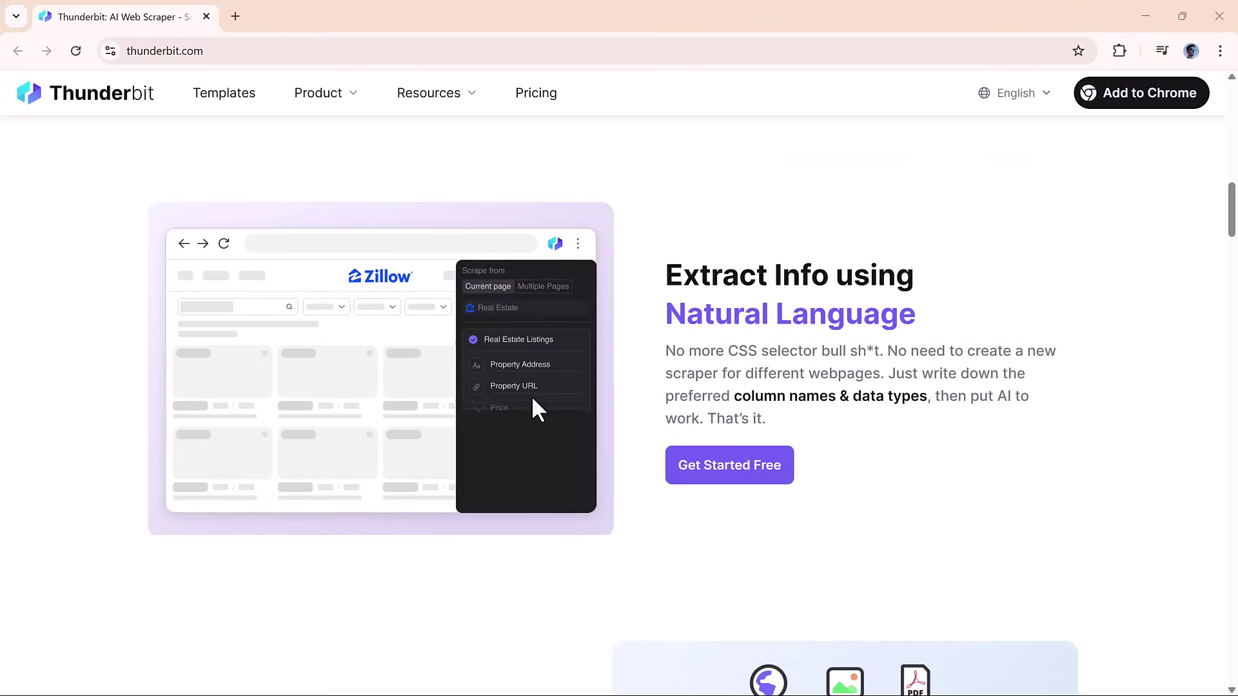
scroll(538, 409, "down", 7)
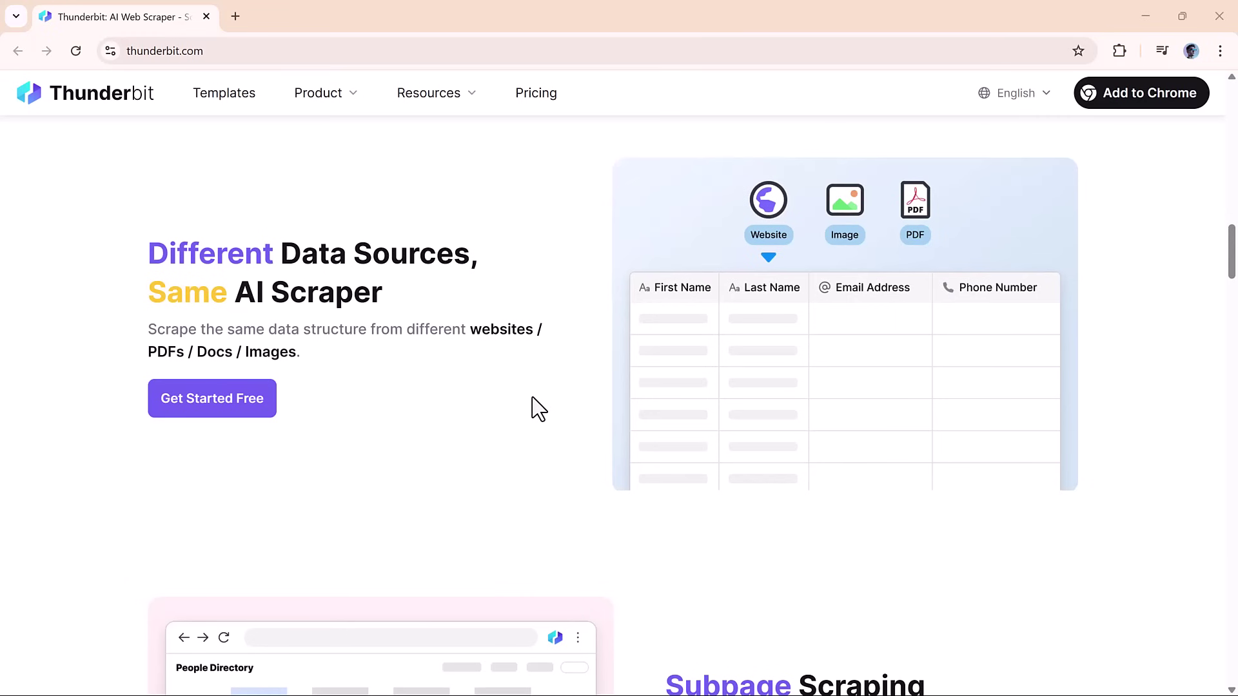
scroll(538, 410, "down", 7)
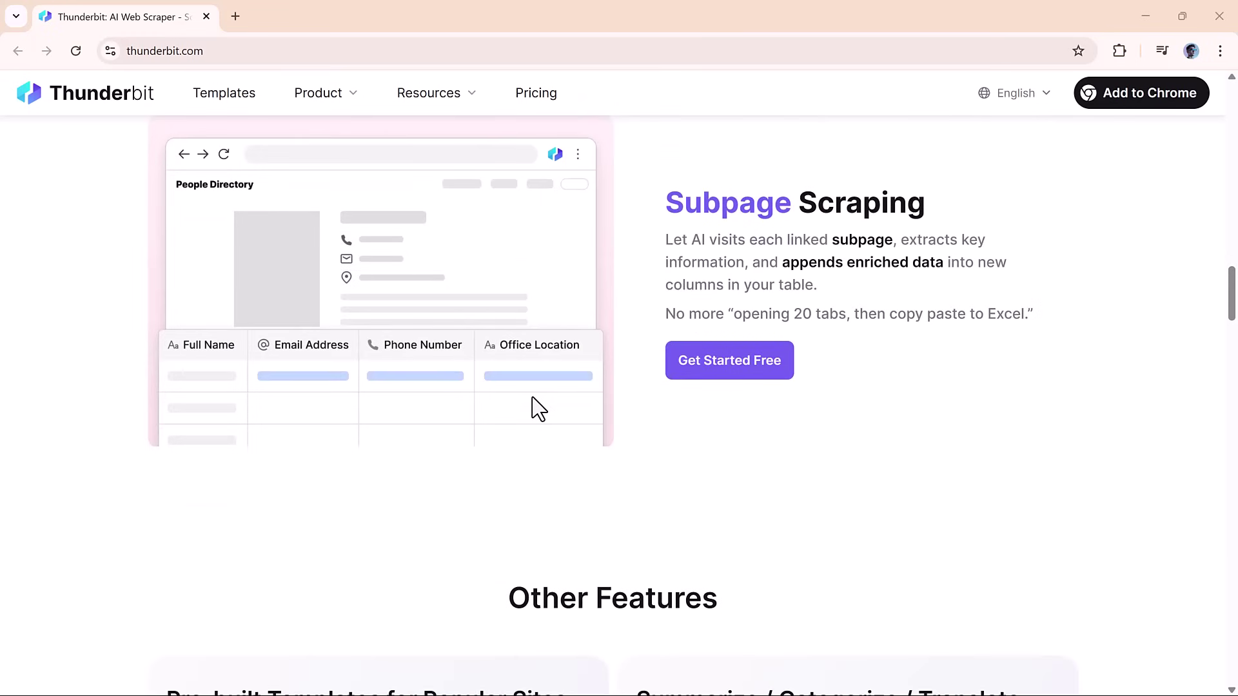
scroll(538, 409, "down", 7)
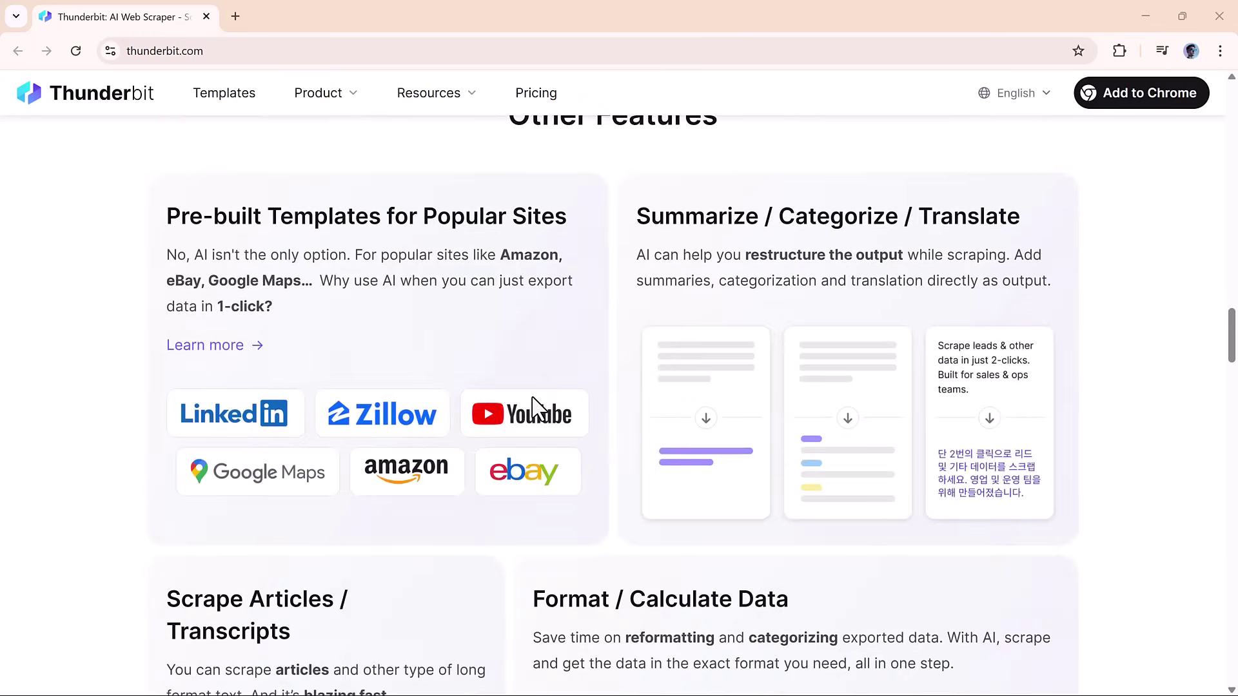
scroll(532, 409, "down", 7)
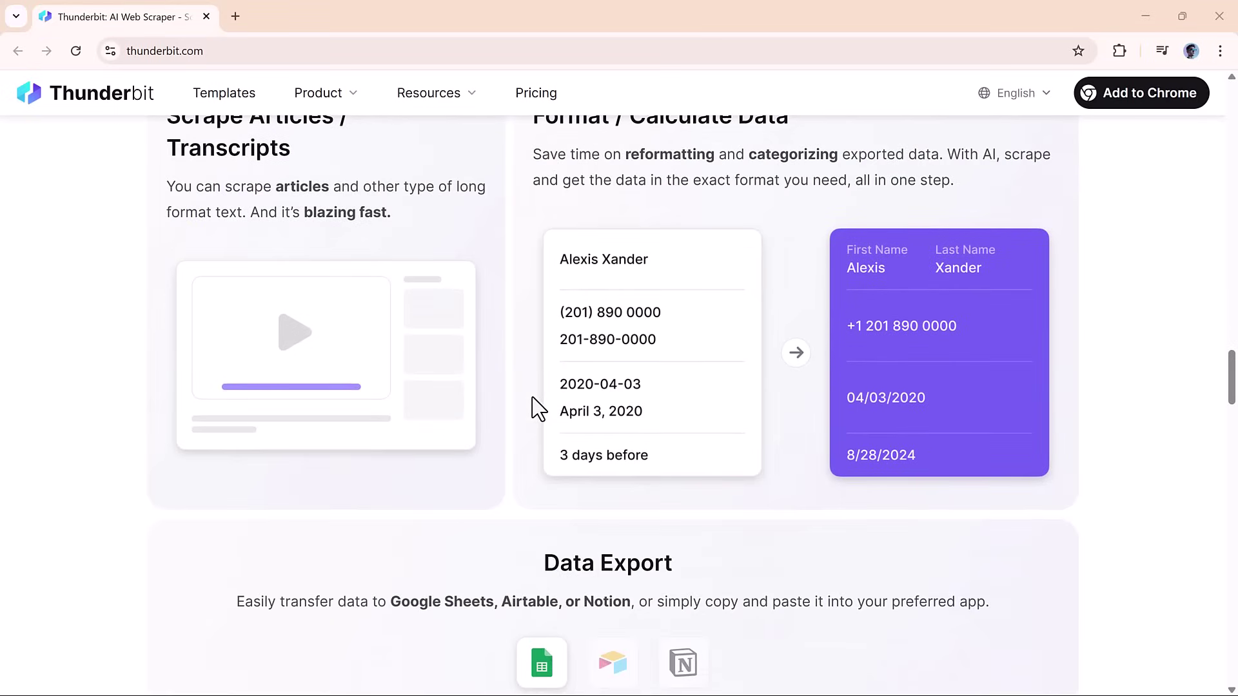
scroll(538, 410, "down", 6)
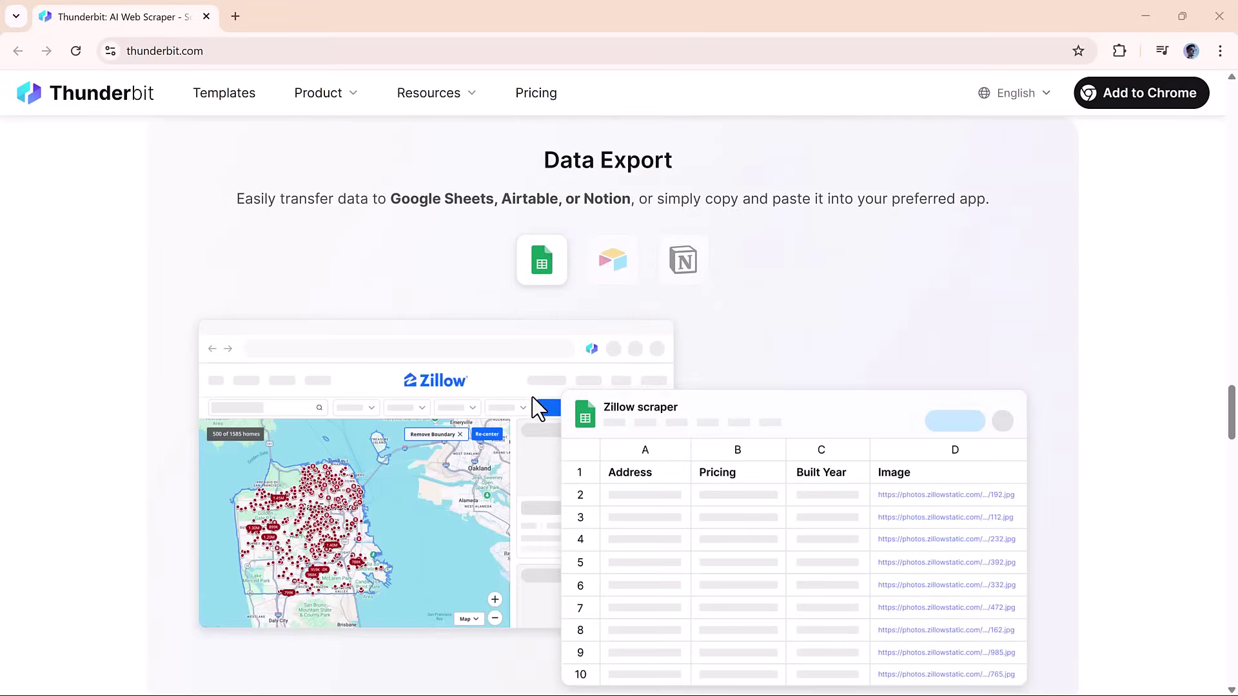
scroll(538, 409, "down", 9)
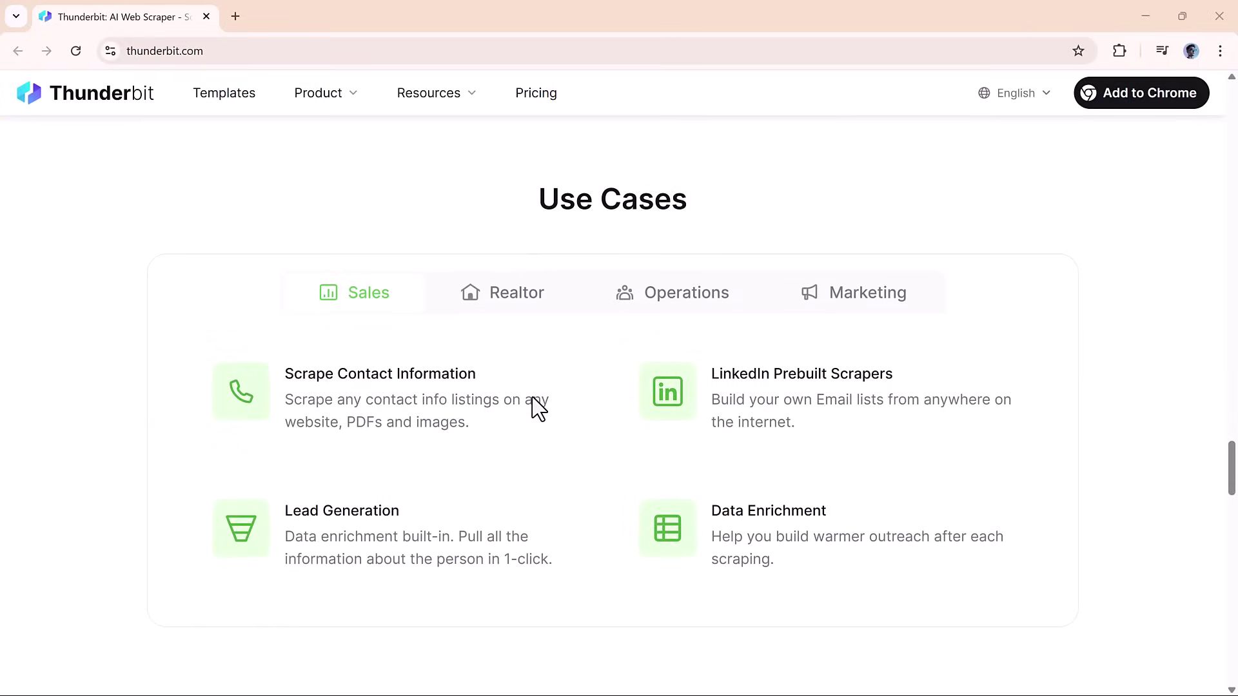
scroll(574, 426, "down", 8)
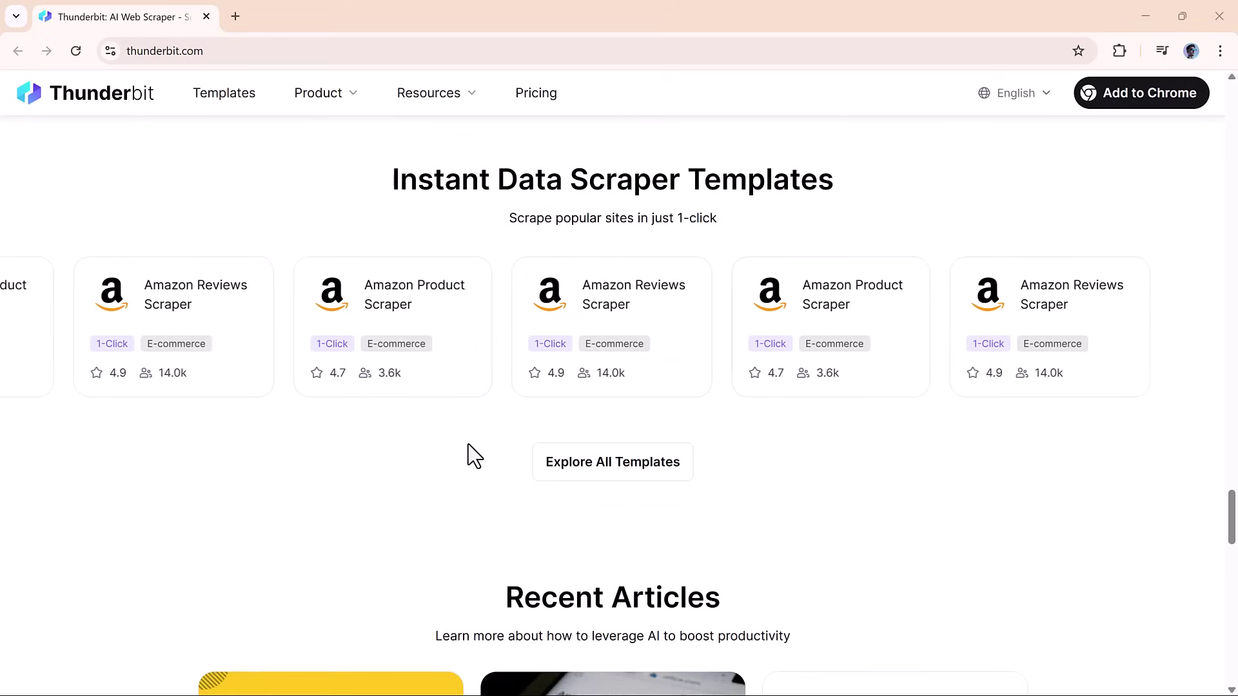
scroll(468, 446, "down", 6)
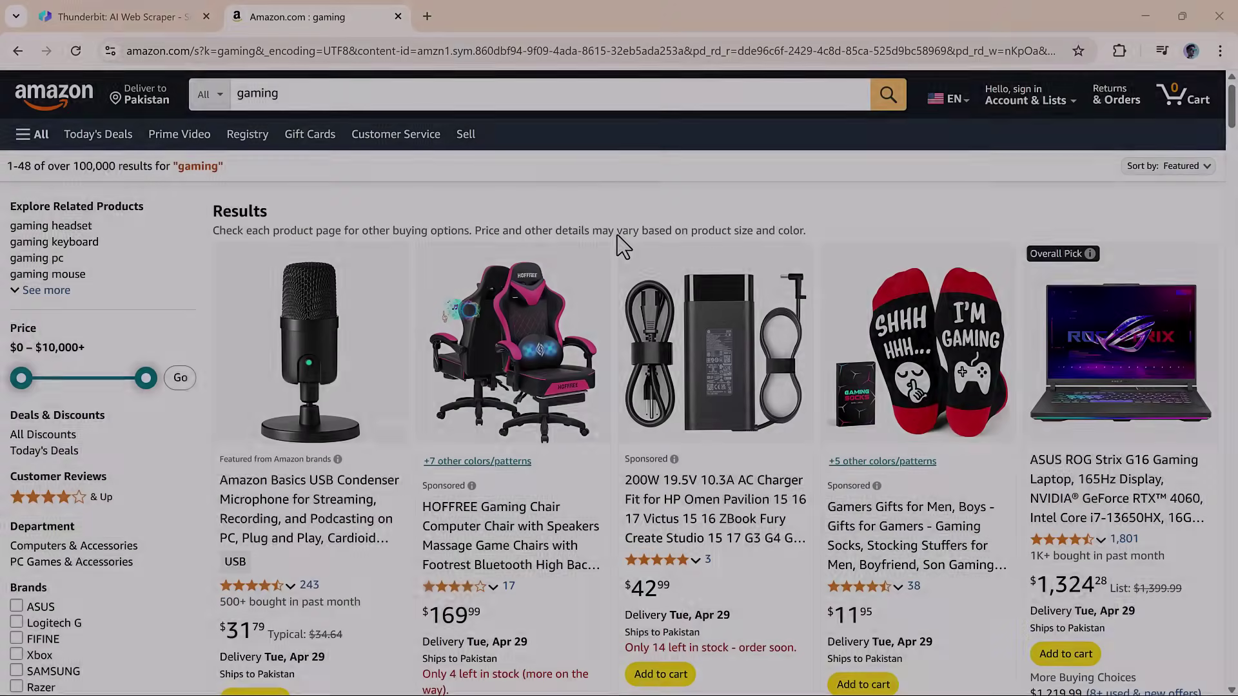
Launch Thunderbit from the Extensions menu beside the Amazon results and expand the 'No pagination' dropdown.
scroll(617, 236, "down", 3)
scroll(617, 236, "down", 12)
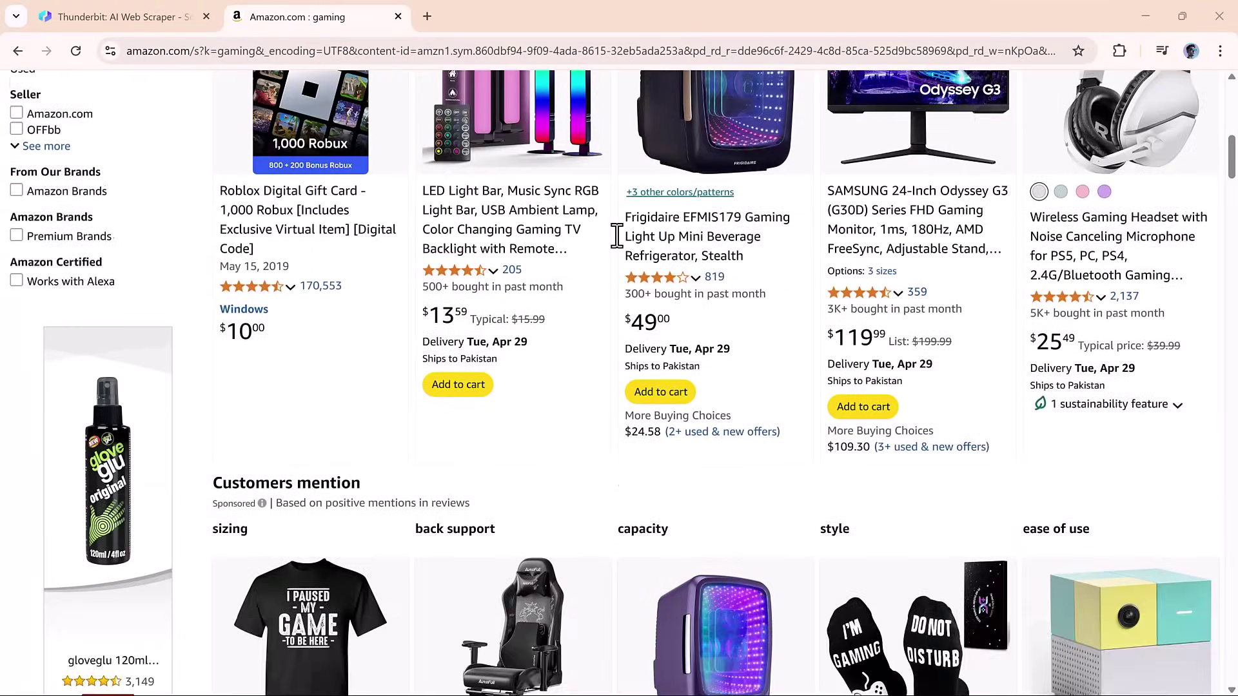
scroll(617, 236, "up", 15)
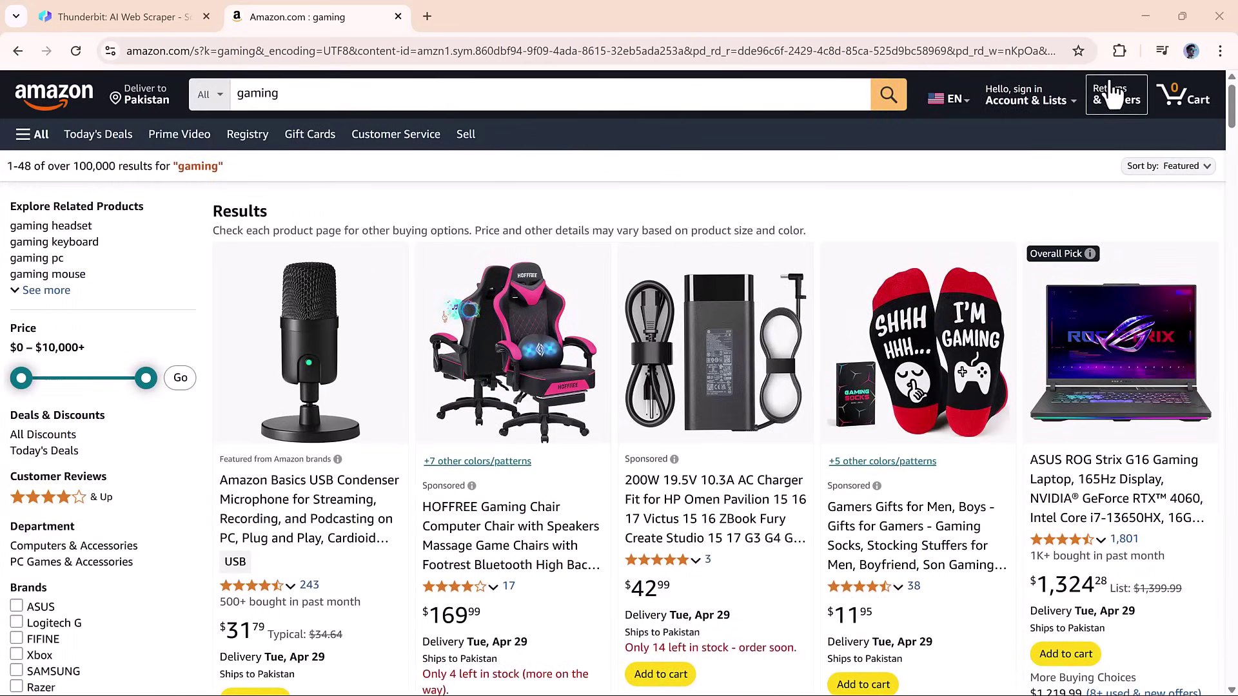
left_click(1119, 51)
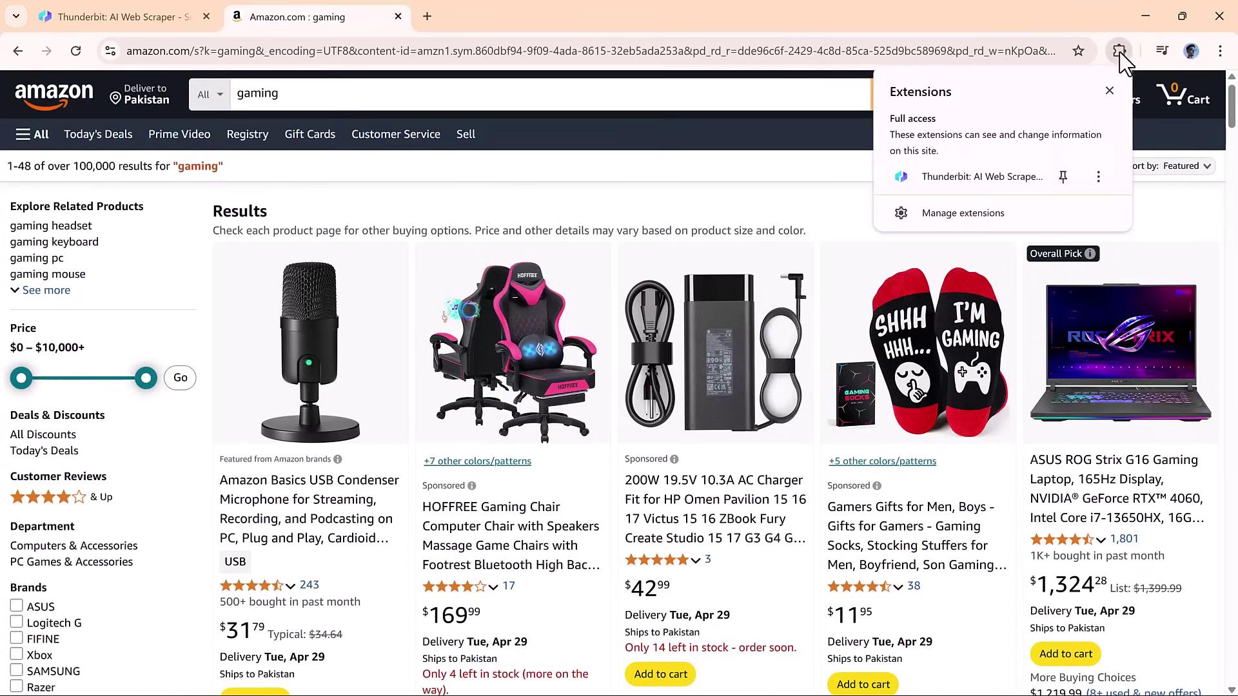
left_click(953, 176)
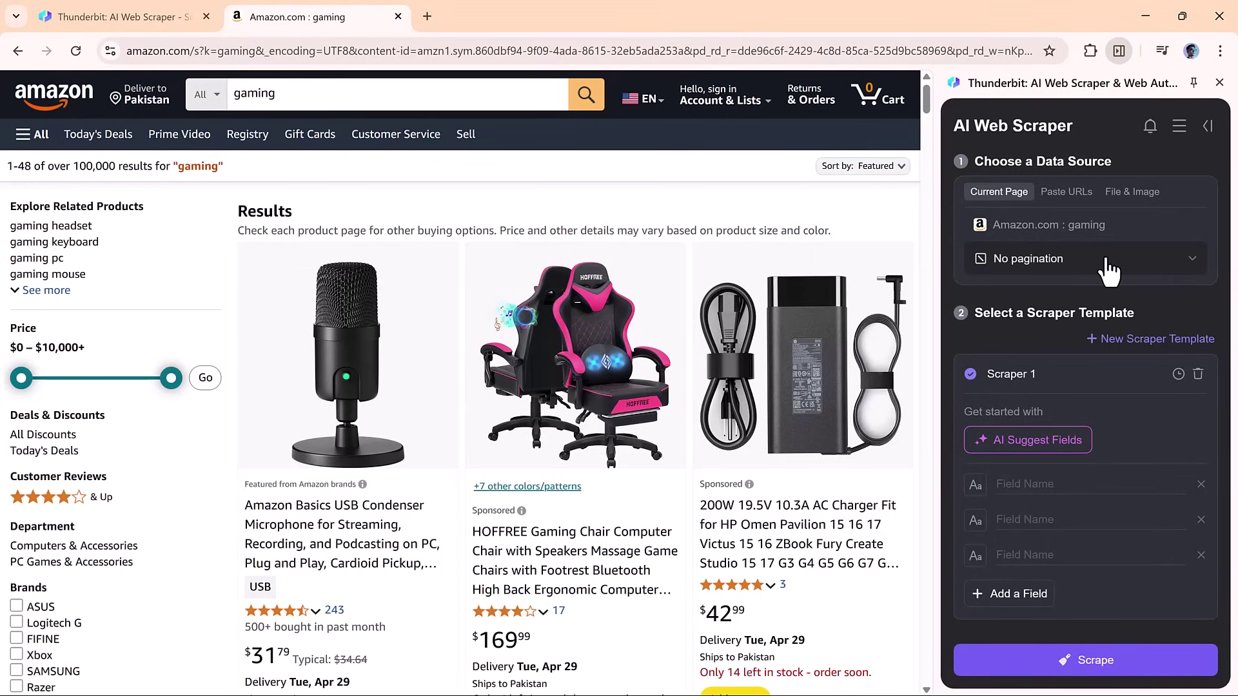
left_click(1108, 265)
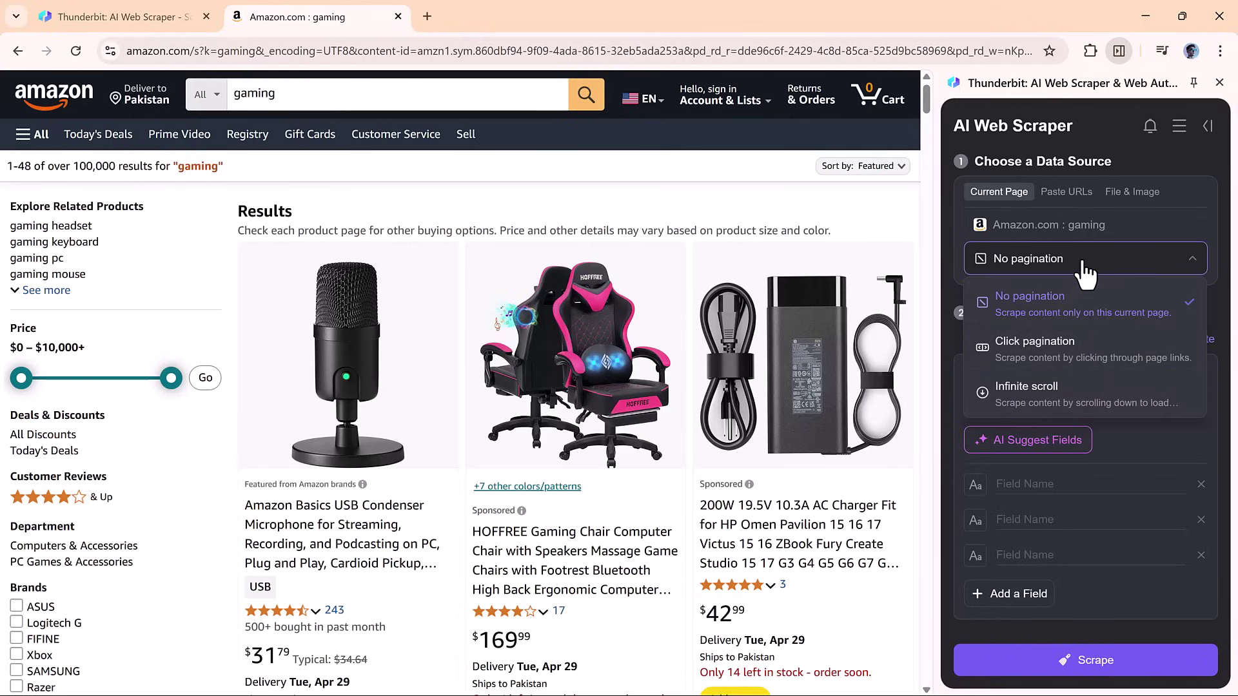
Keep 'No pagination' and let AI Suggest Fields build the seven-field Amazon Gaming Products Page template.
left_click(1085, 274)
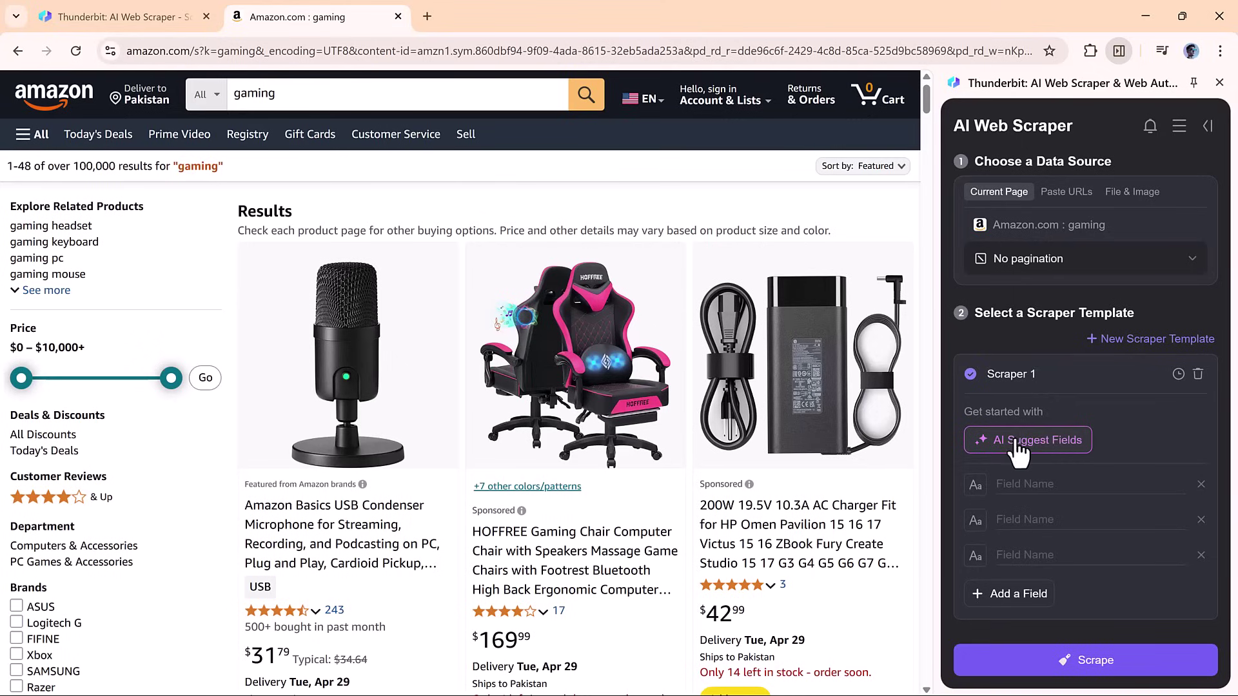
left_click(1043, 442)
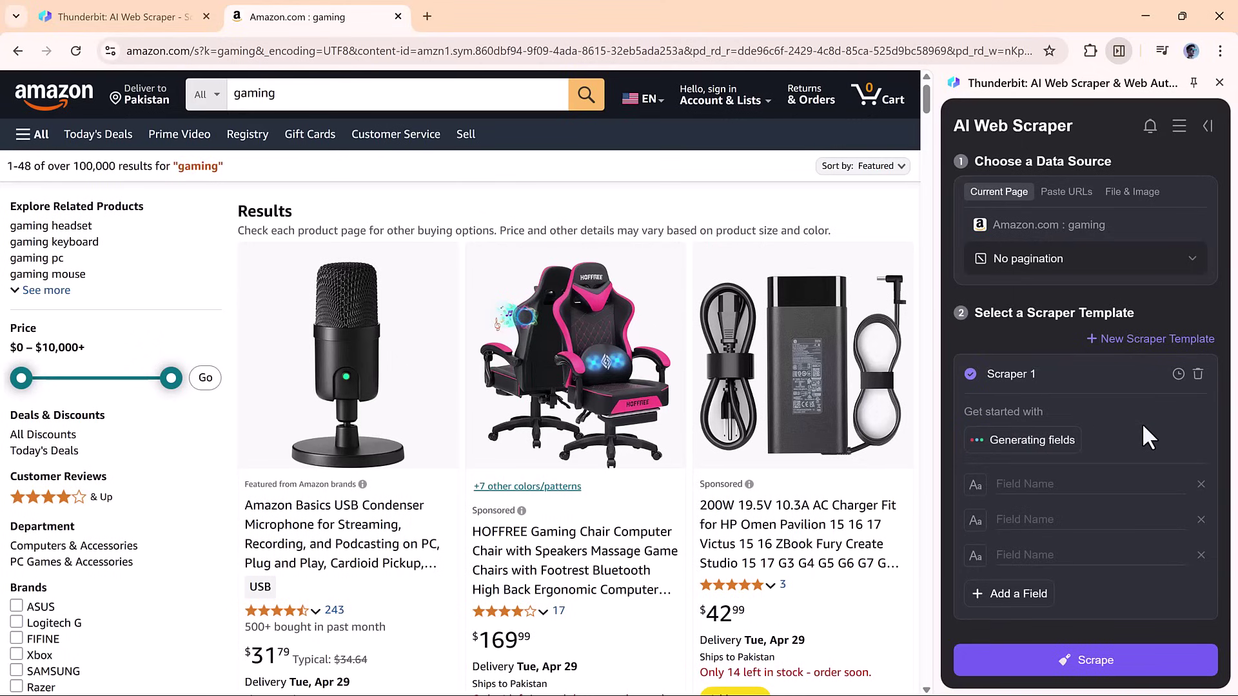
scroll(1126, 425, "down", 1)
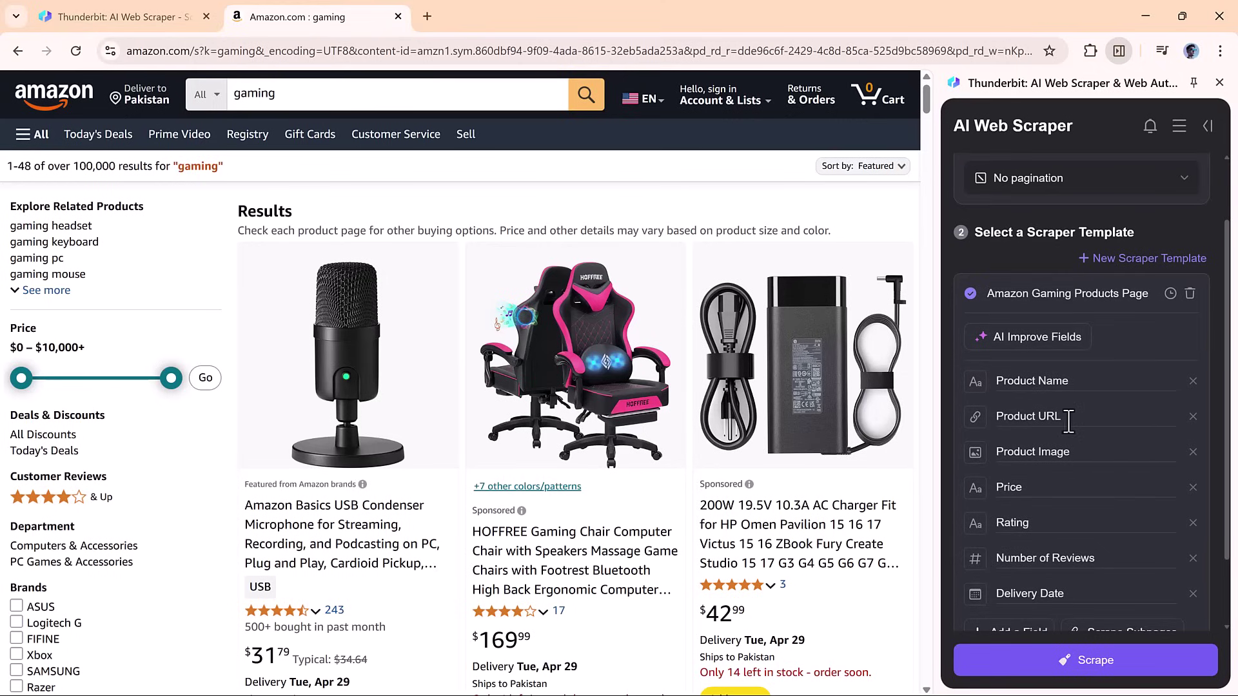
scroll(1025, 491, "down", 1)
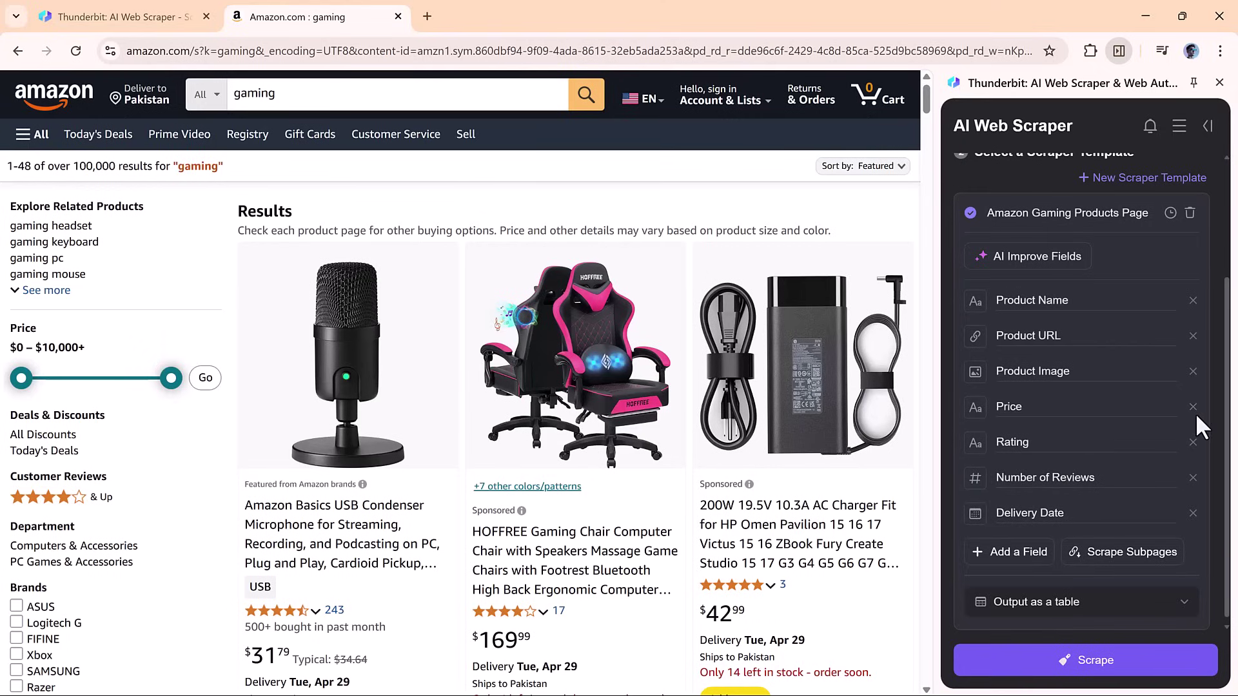
Review the 'Save to...' options for Google Sheets, Airtable and Notion, then close that panel.
left_click(1129, 600)
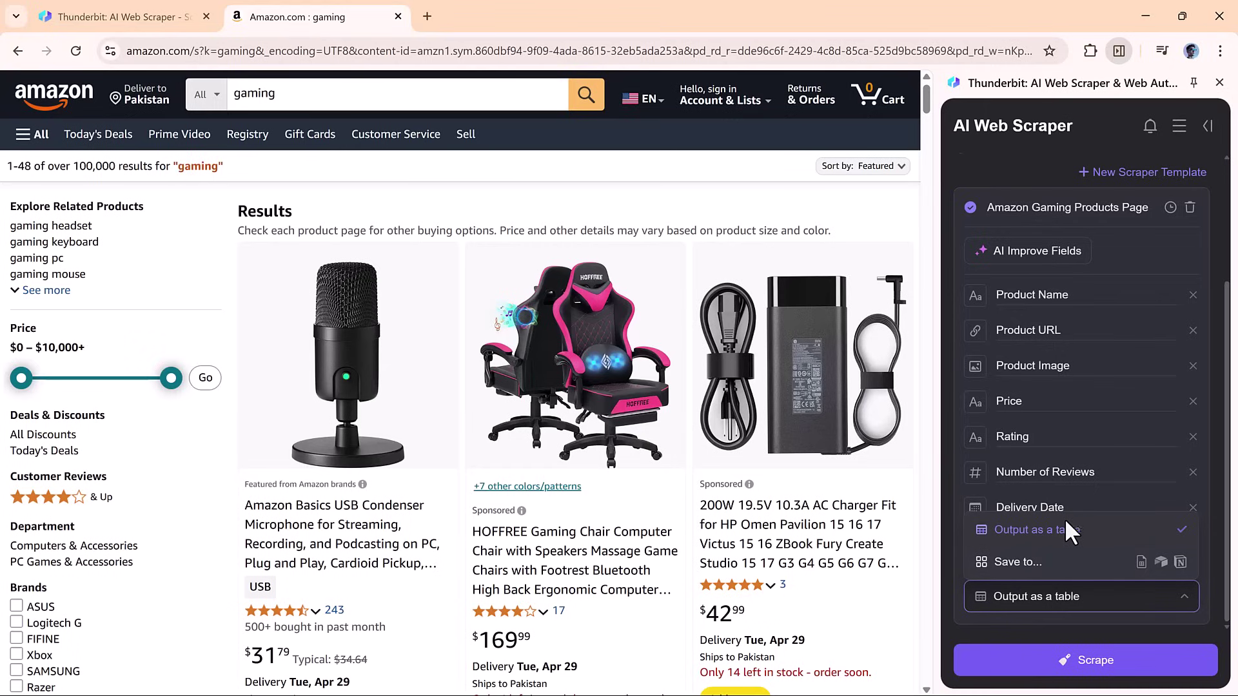
left_click(1067, 565)
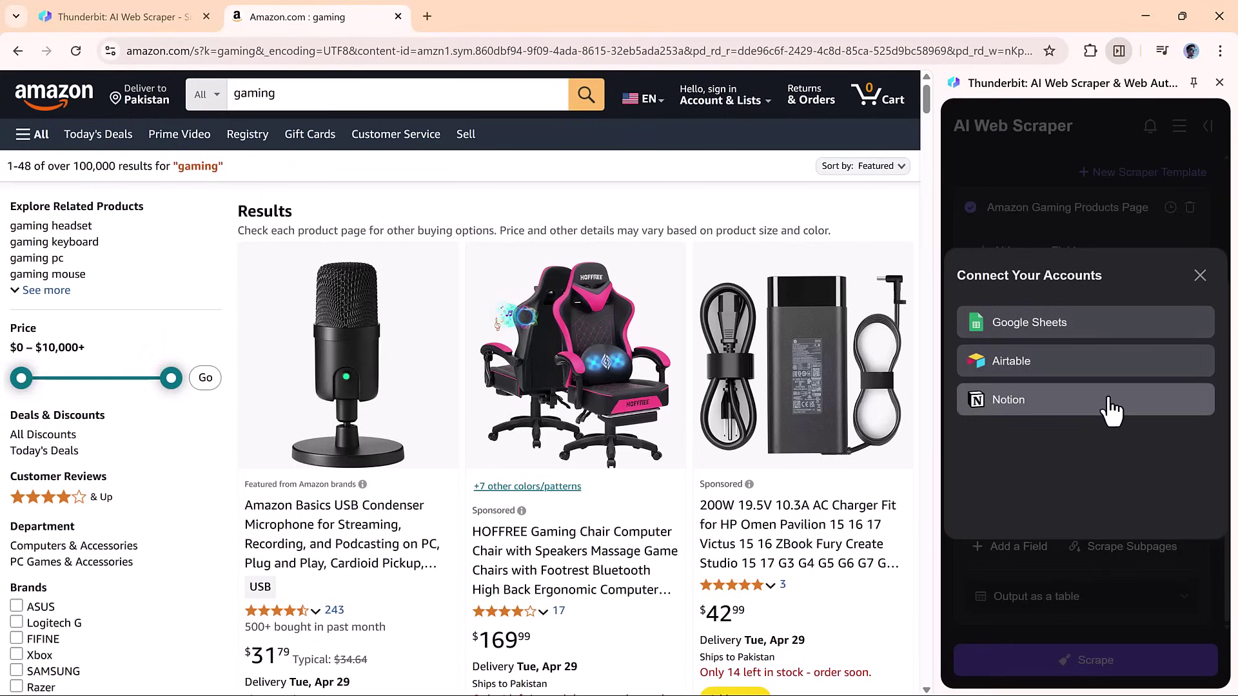
left_click(1200, 276)
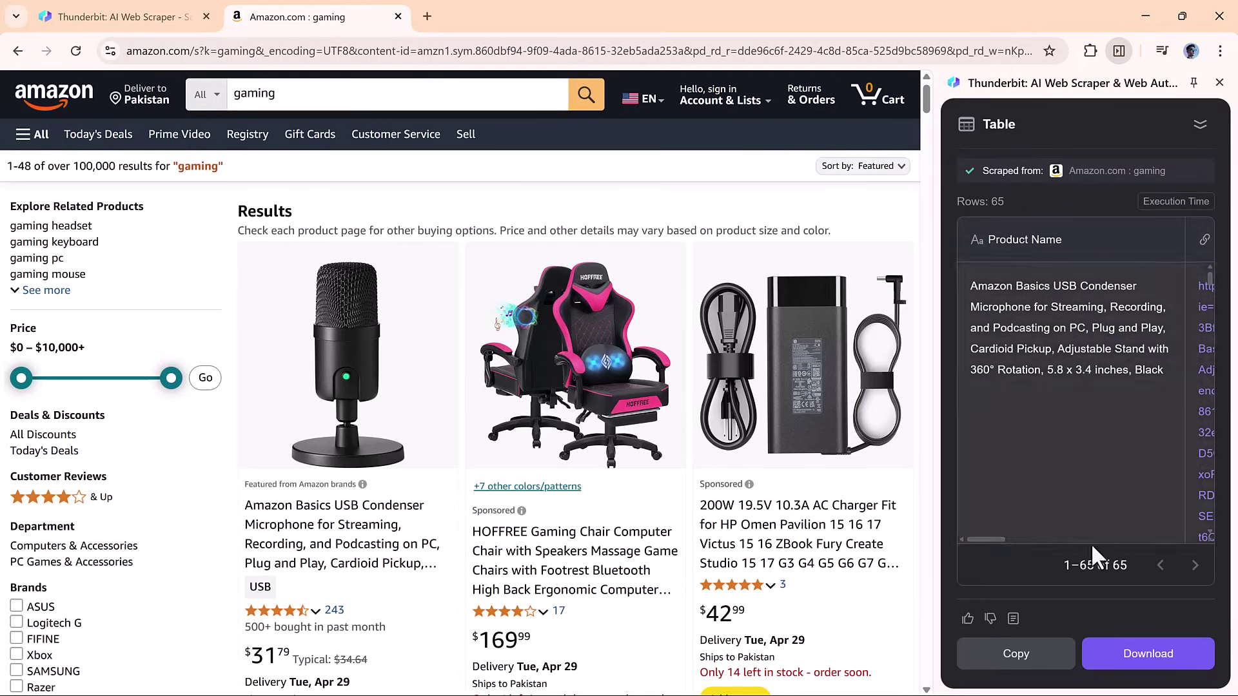
Browse the 65-row results table and download it as a JSON file.
mouse_move(973, 537)
left_mouse_down()
mouse_move(1187, 537)
mouse_move(961, 544)
left_mouse_up()
scroll(1084, 432, "down", 5)
scroll(1084, 432, "down", 2)
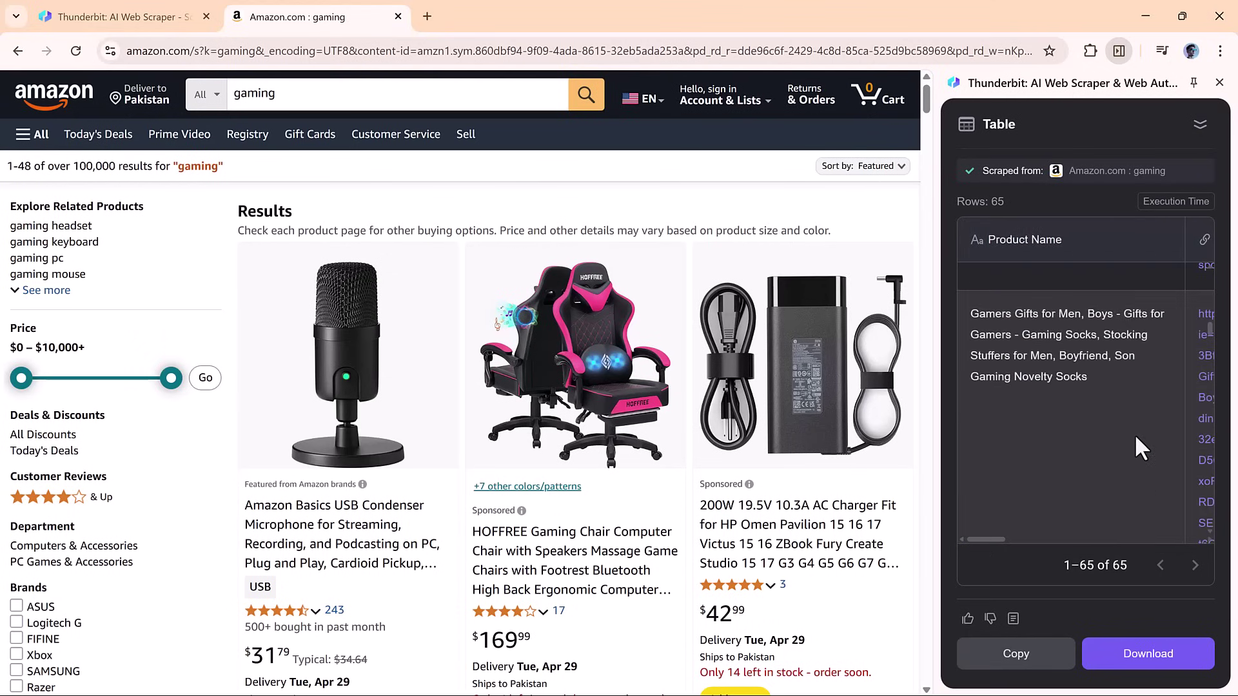
left_click(1137, 655)
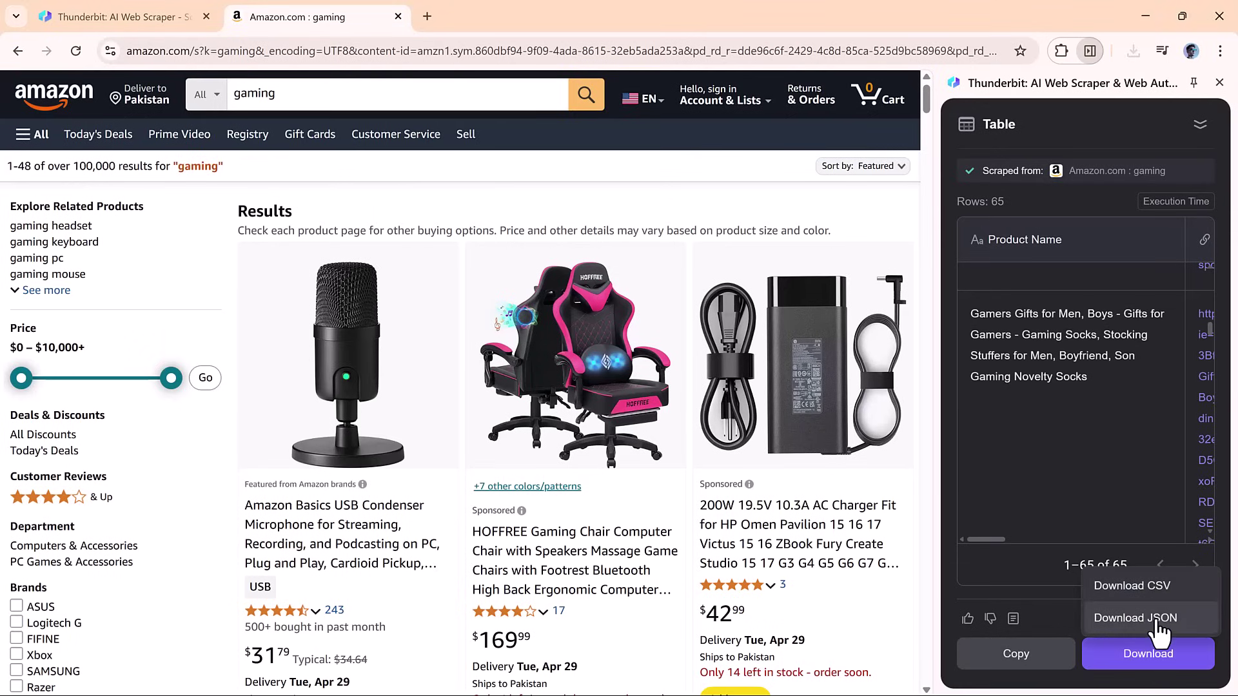
left_click(1157, 623)
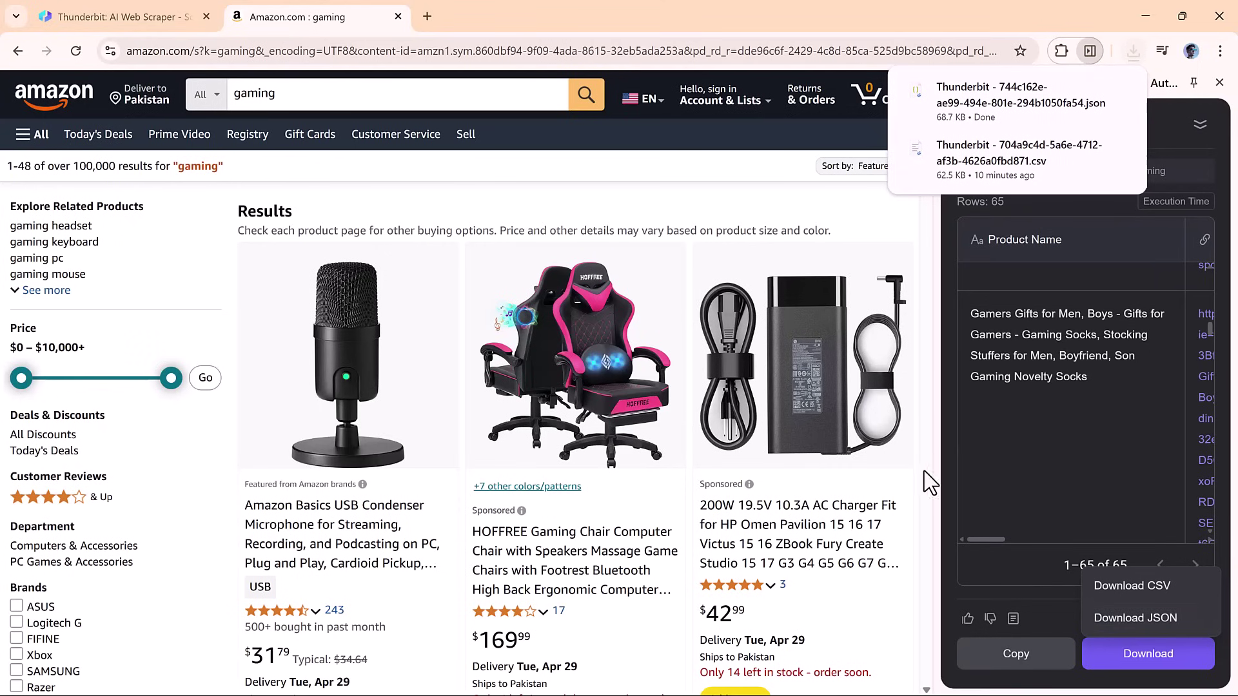
left_click(828, 209)
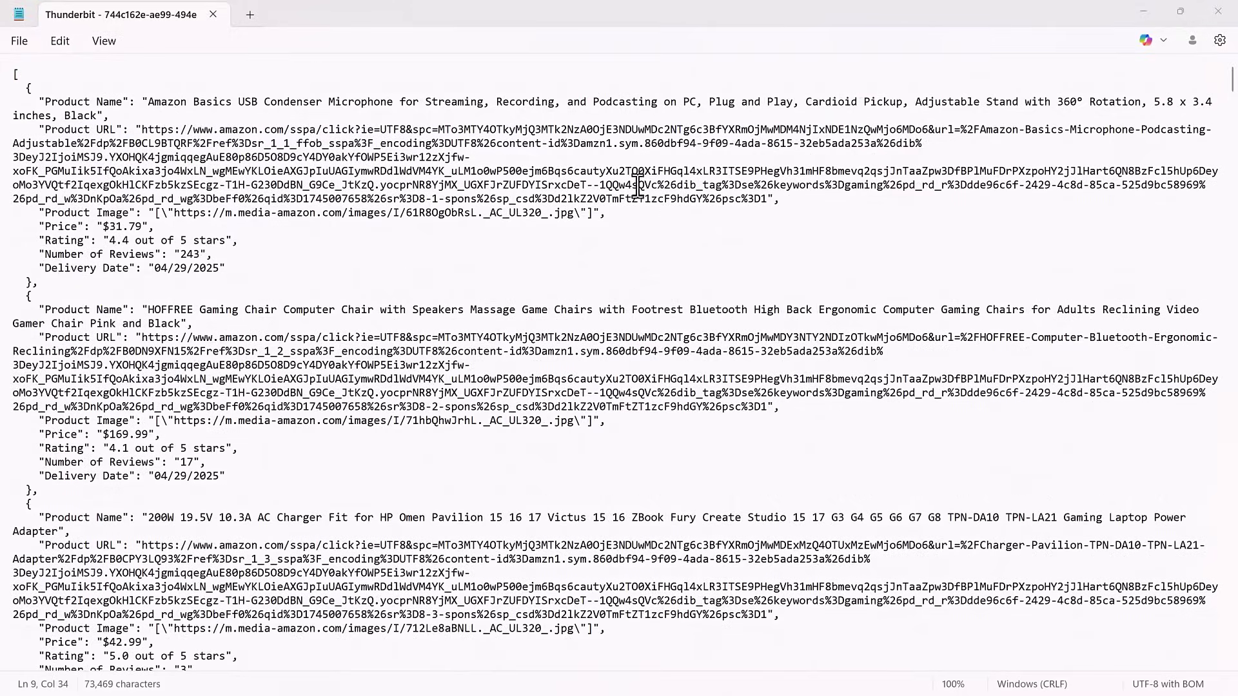
In Notepad, highlight the first product record, then its Product Name and Product Image fields.
left_click_drag(54, 285, 3, 90)
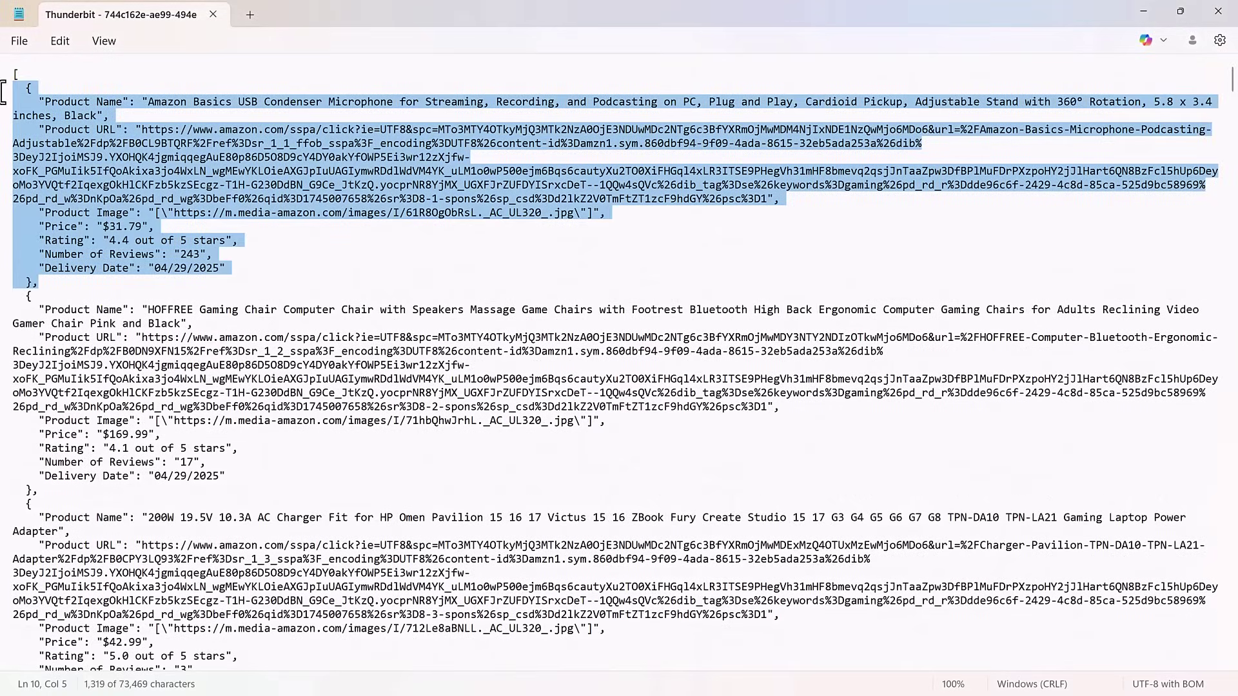
left_click(278, 259)
left_click_drag(122, 103, 45, 103)
left_click_drag(43, 213, 155, 254)
Highlight the Delivery Date field, then start Scrape Subpages using Product URL as the link source.
left_click_drag(44, 268, 129, 268)
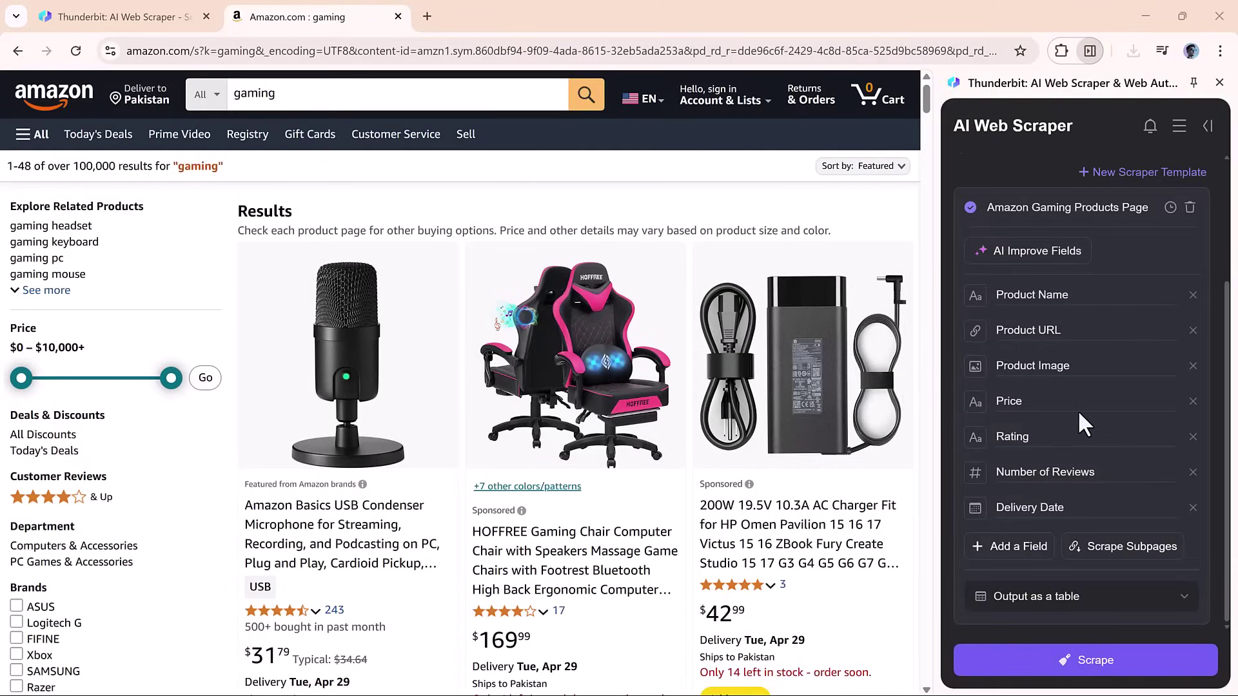
mouse_move(1122, 561)
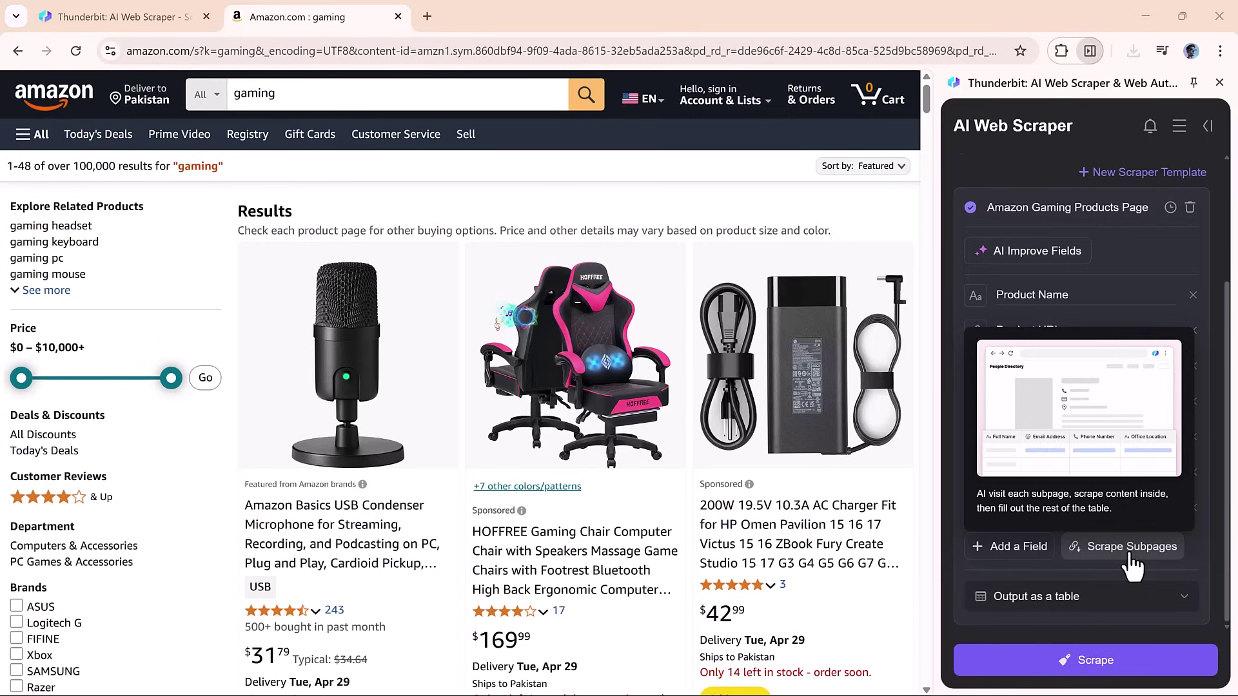
left_click(1129, 553)
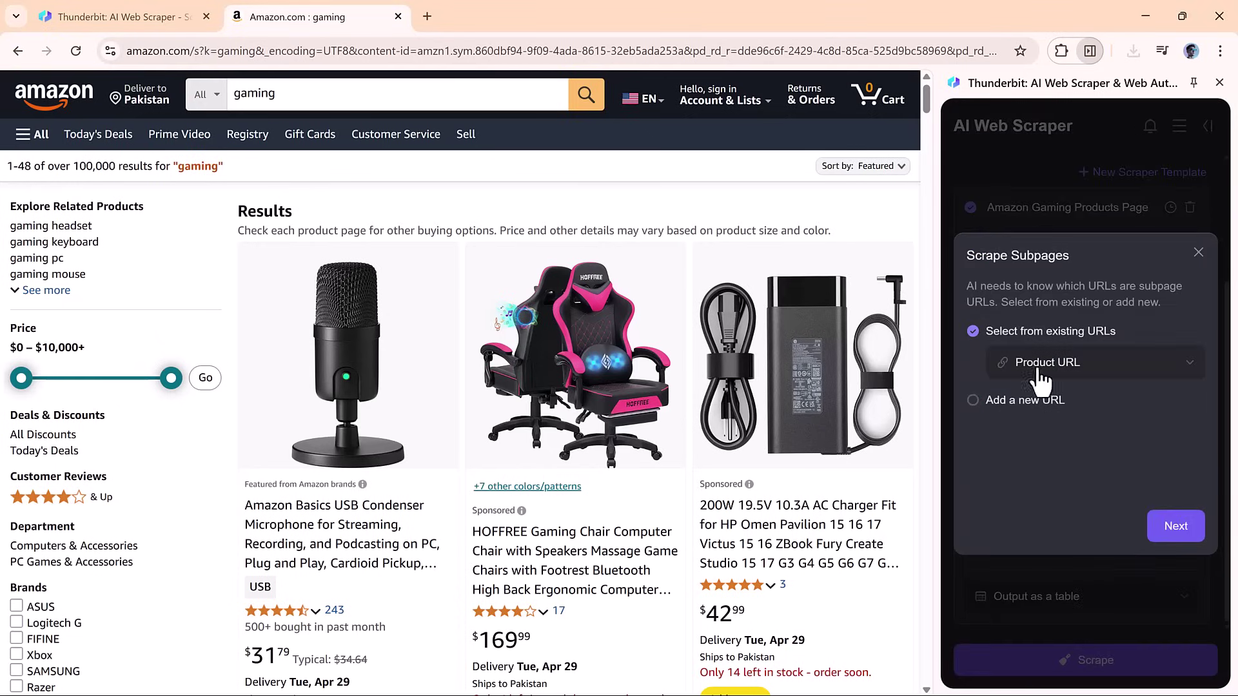
left_click(1141, 362)
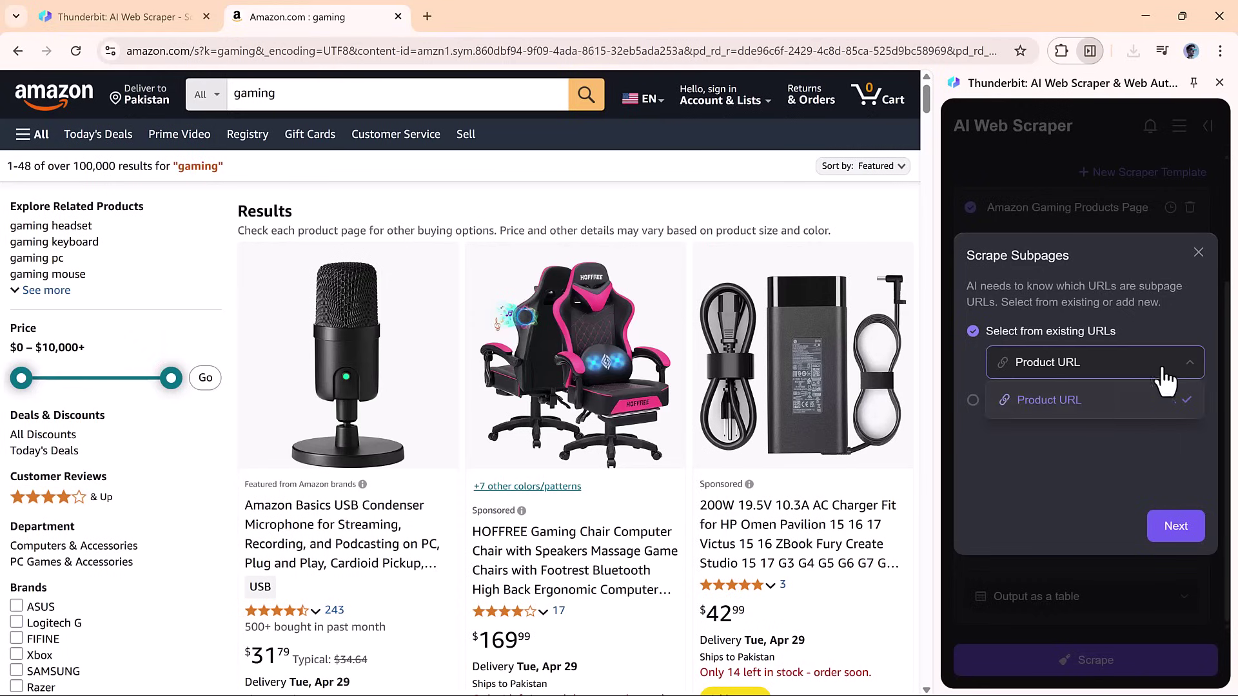
left_click(1097, 413)
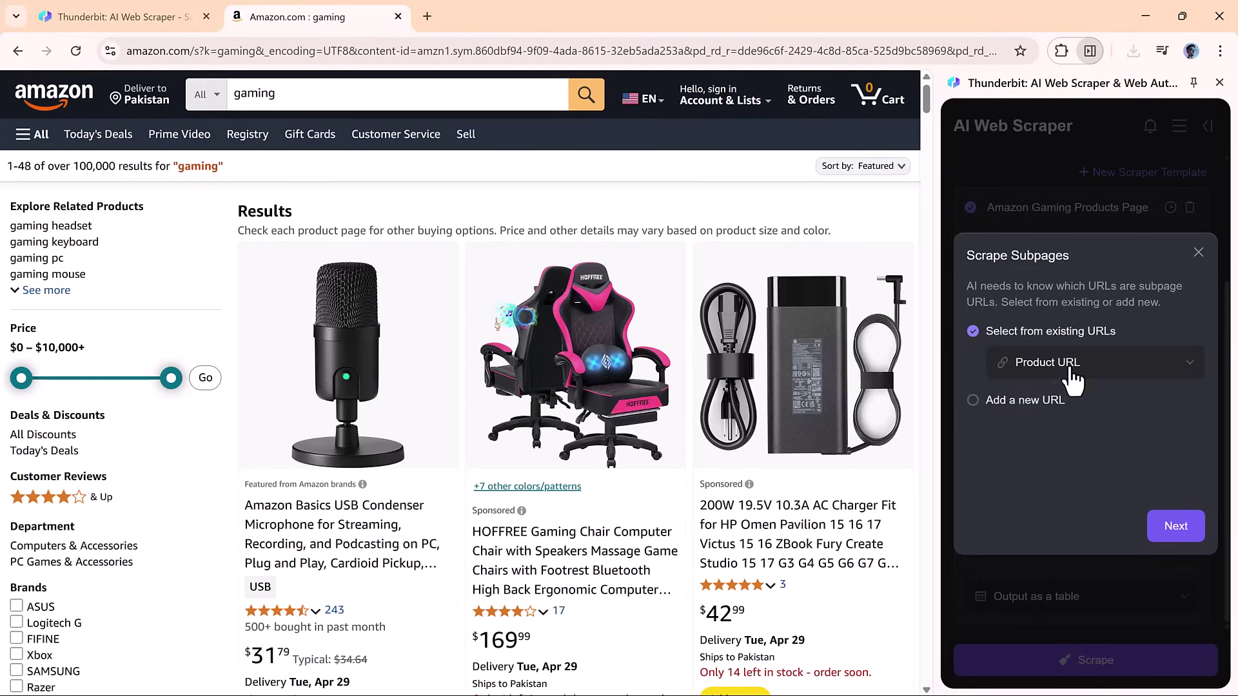
Scrape the first product page with the Amazon SKU Detail Page pre-built template.
left_click(1179, 530)
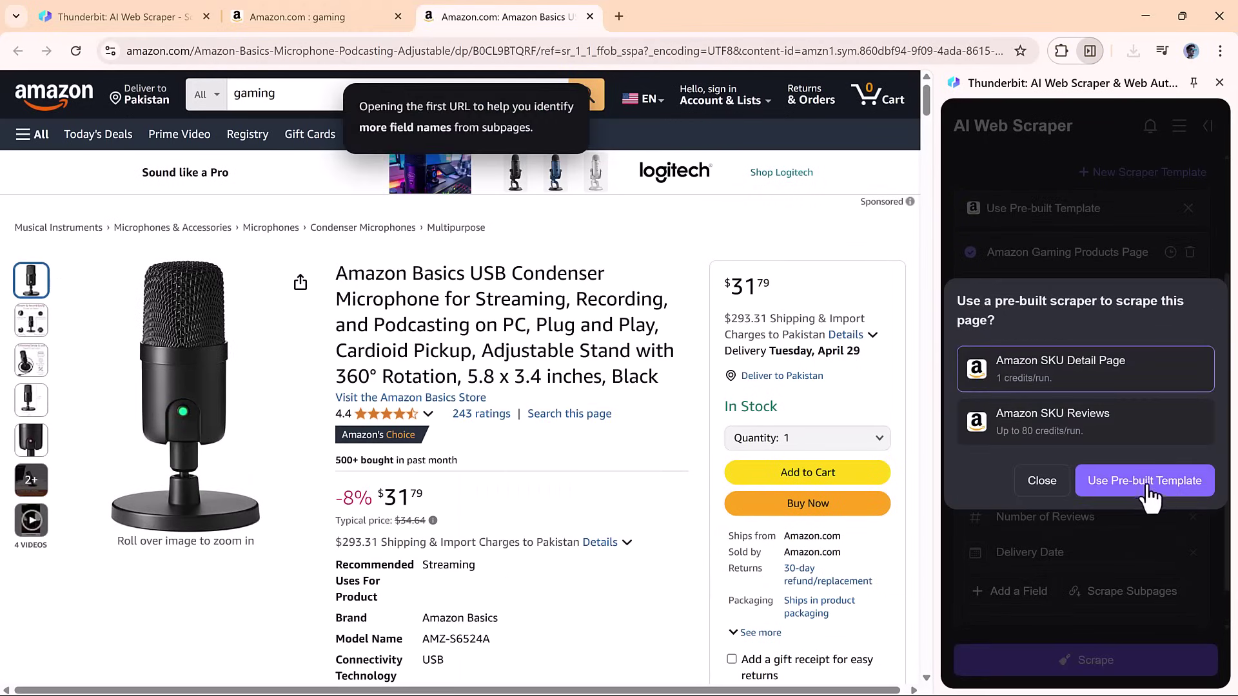
left_click(1160, 490)
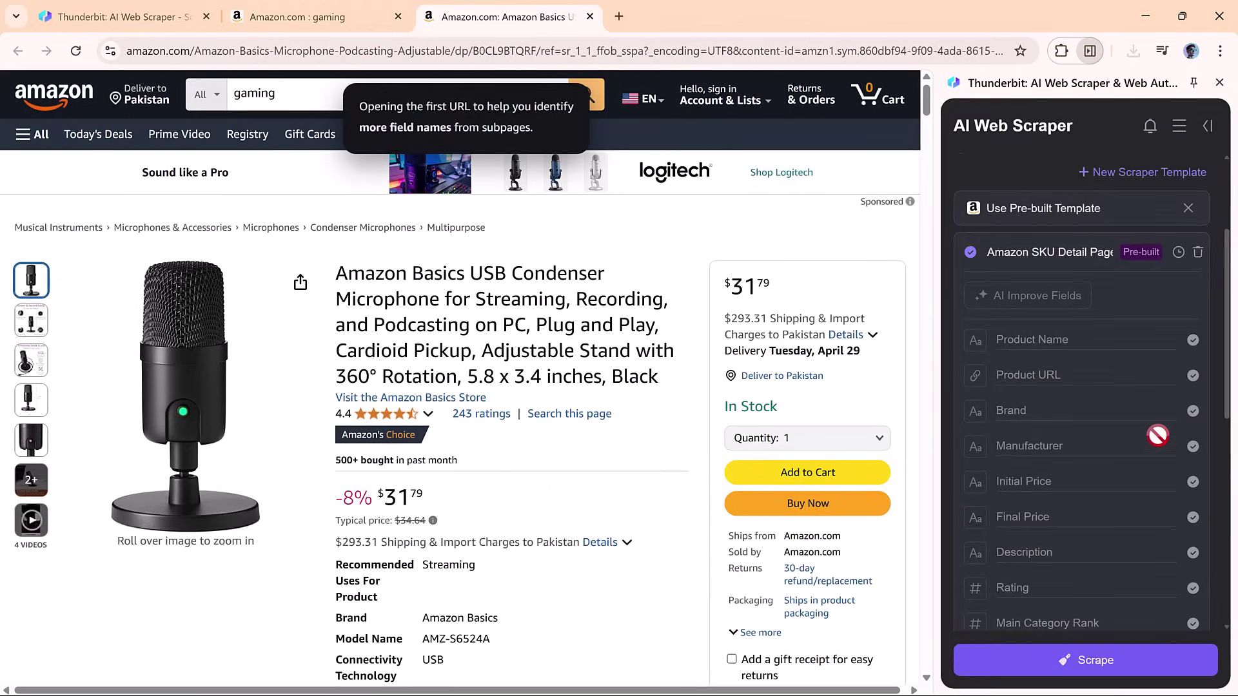
scroll(1139, 400, "down", 4)
scroll(1138, 396, "down", 5)
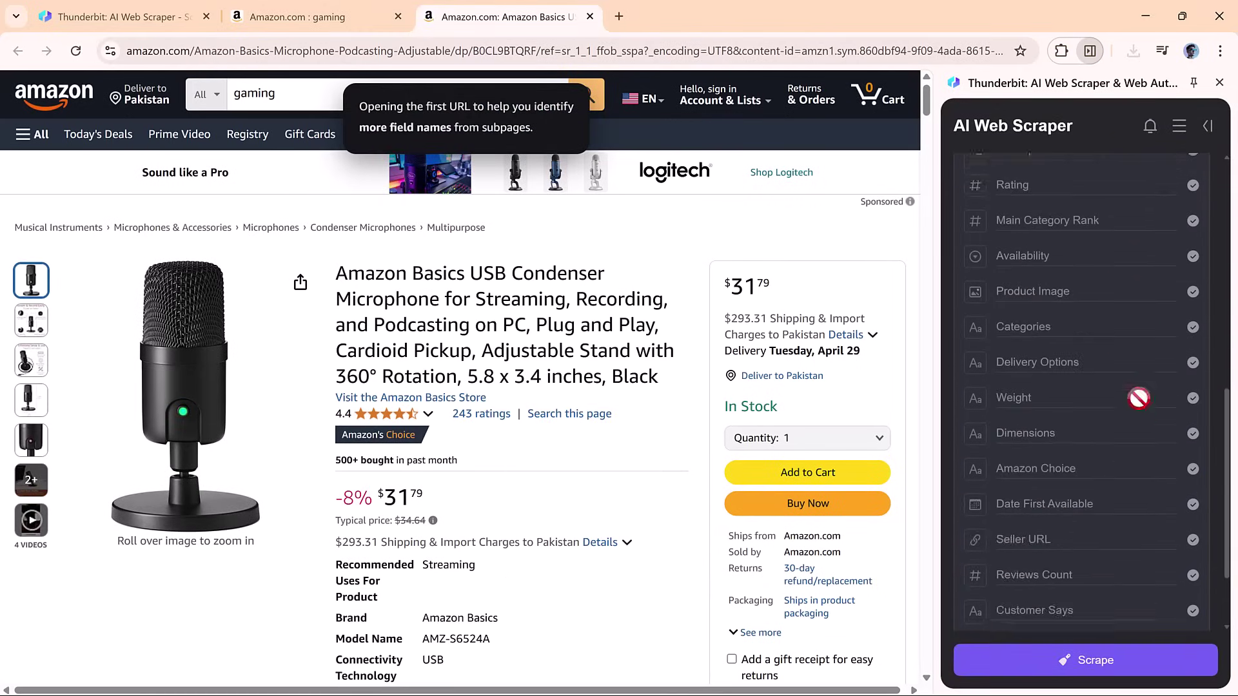
left_click(1084, 669)
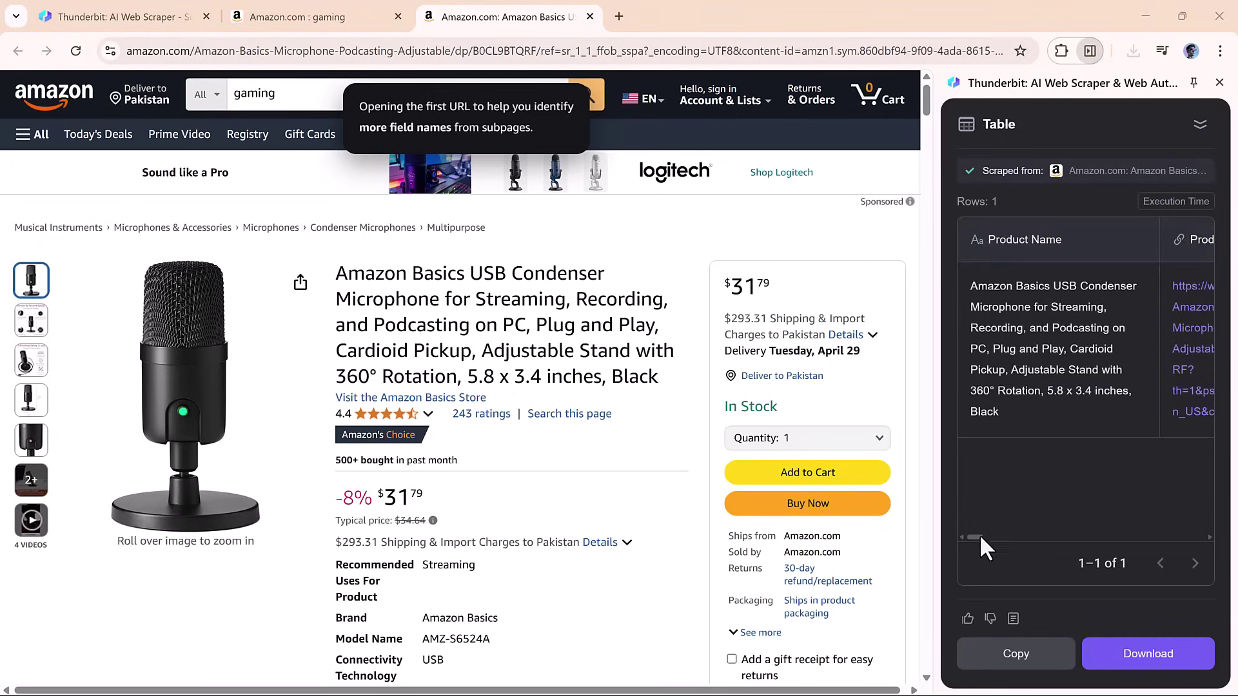
mouse_move(976, 535)
left_mouse_down()
mouse_move(1197, 530)
mouse_move(988, 553)
left_mouse_up()
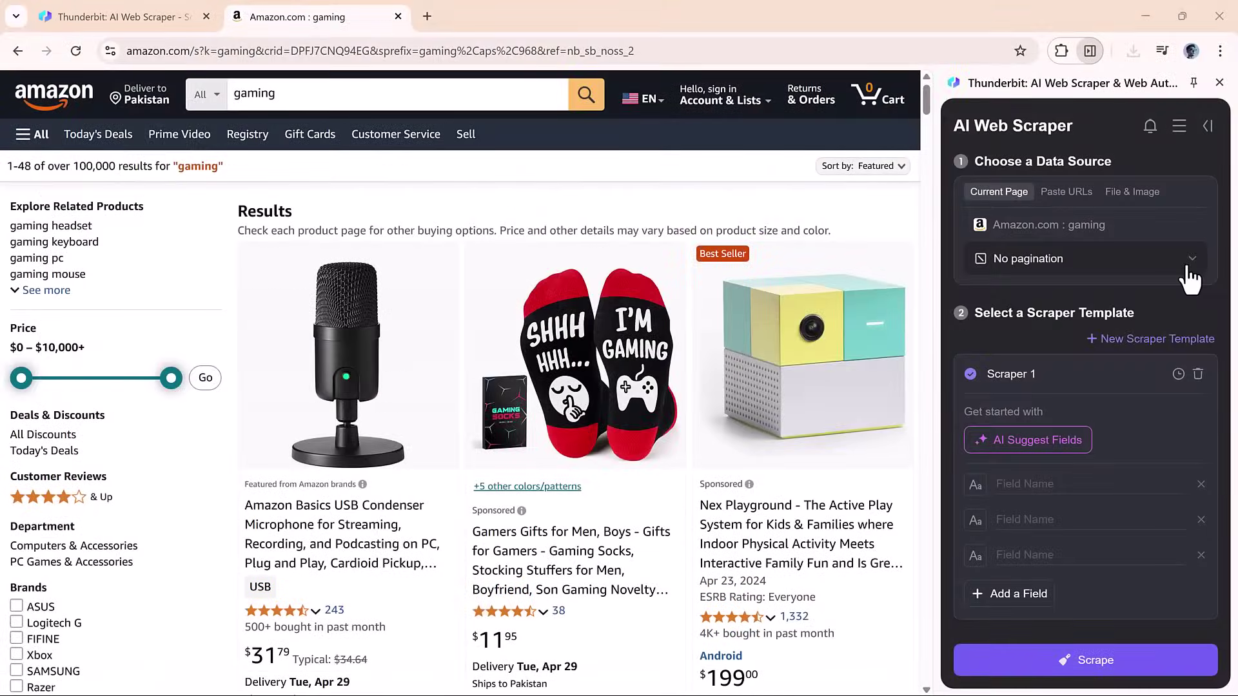
Set Click pagination on Amazon's Next link with a 3-page range.
left_click(1187, 270)
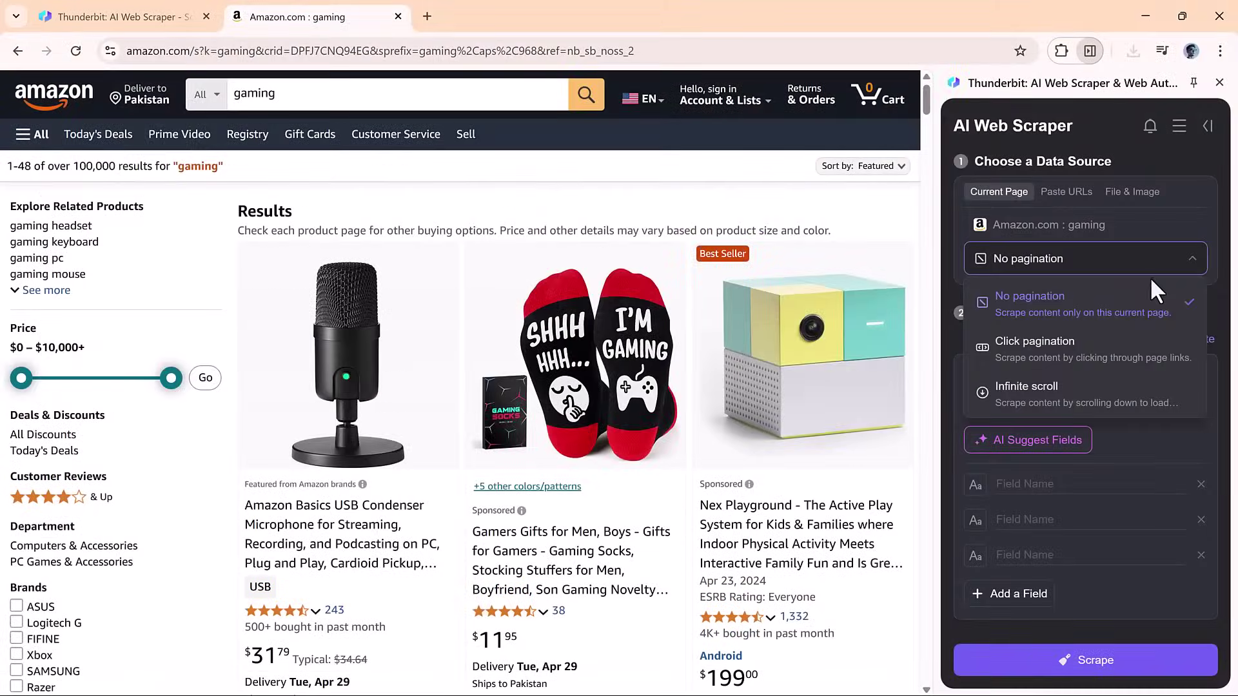
left_click(1070, 354)
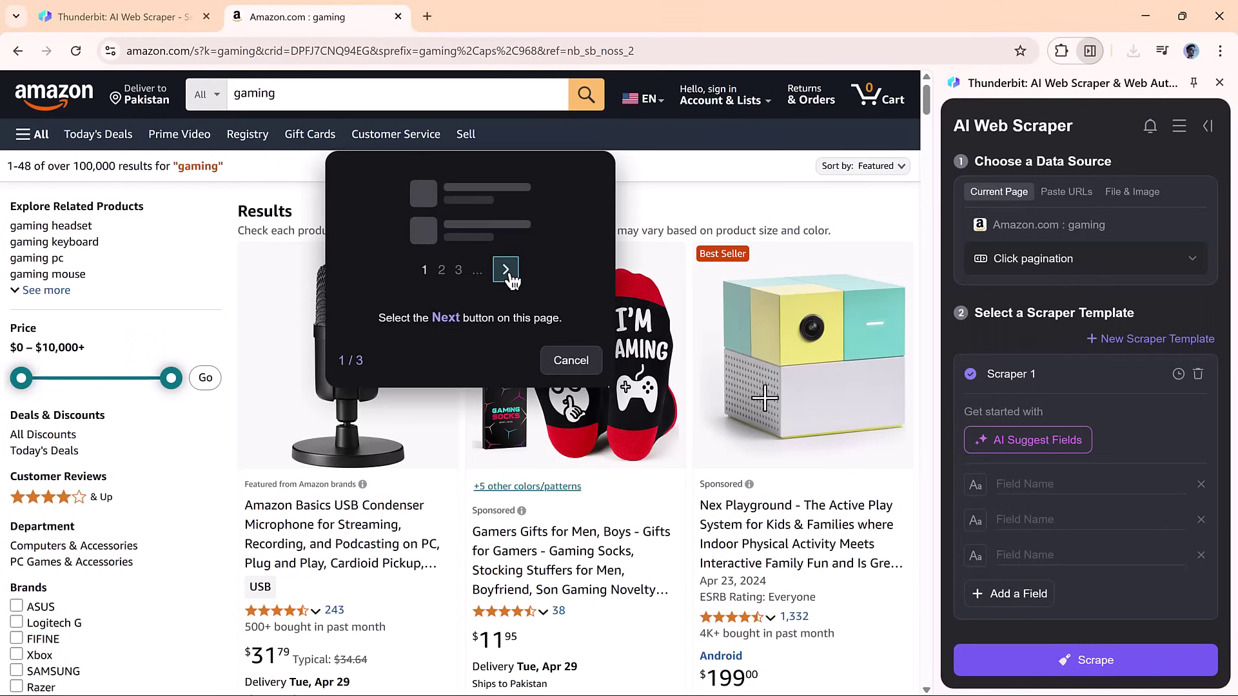
scroll(693, 322, "down", 10)
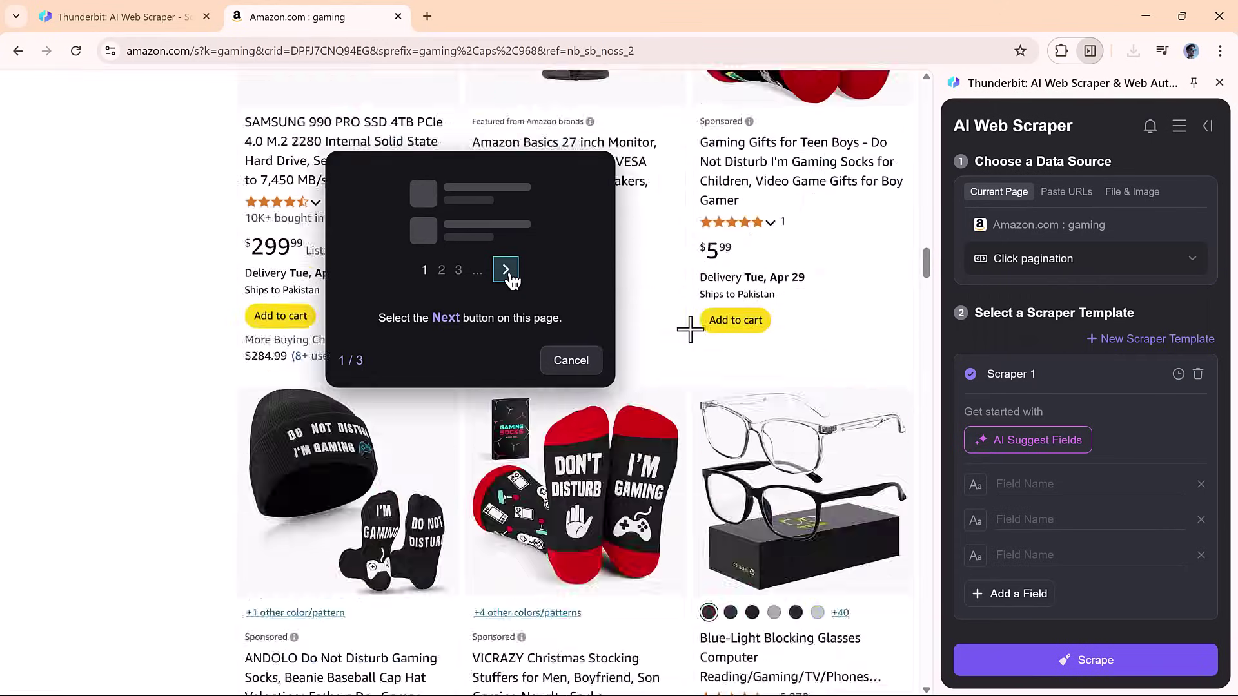
scroll(689, 329, "down", 10)
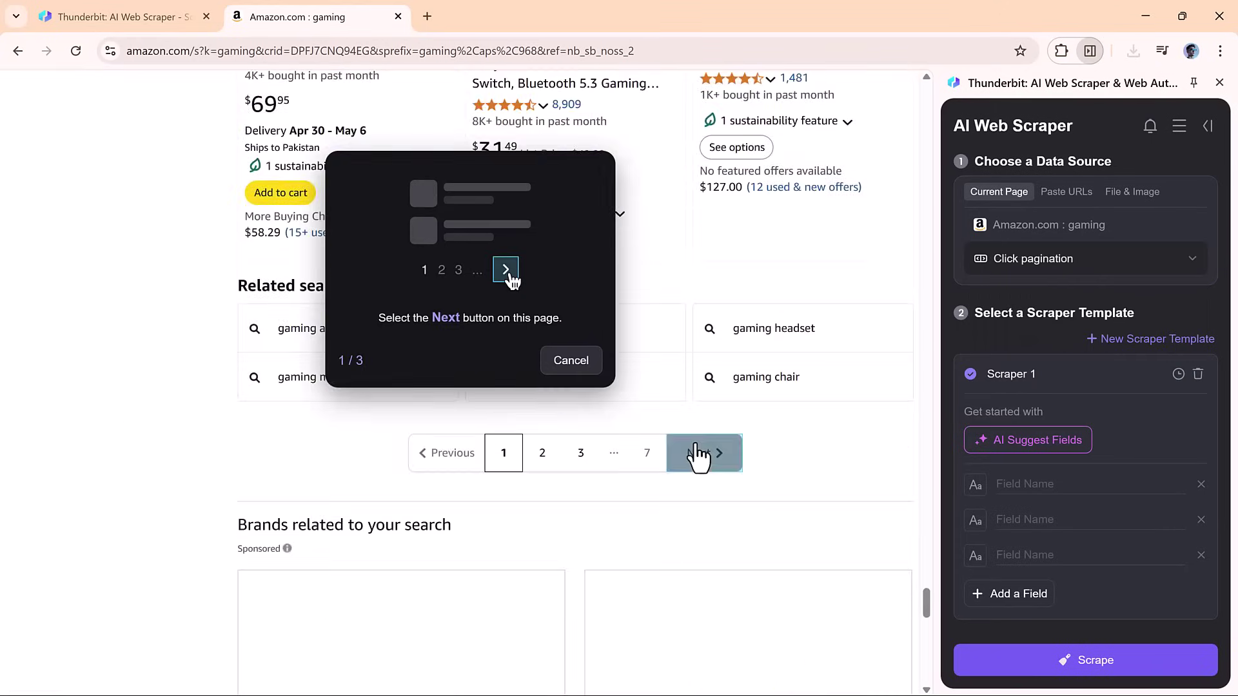
left_click(704, 457)
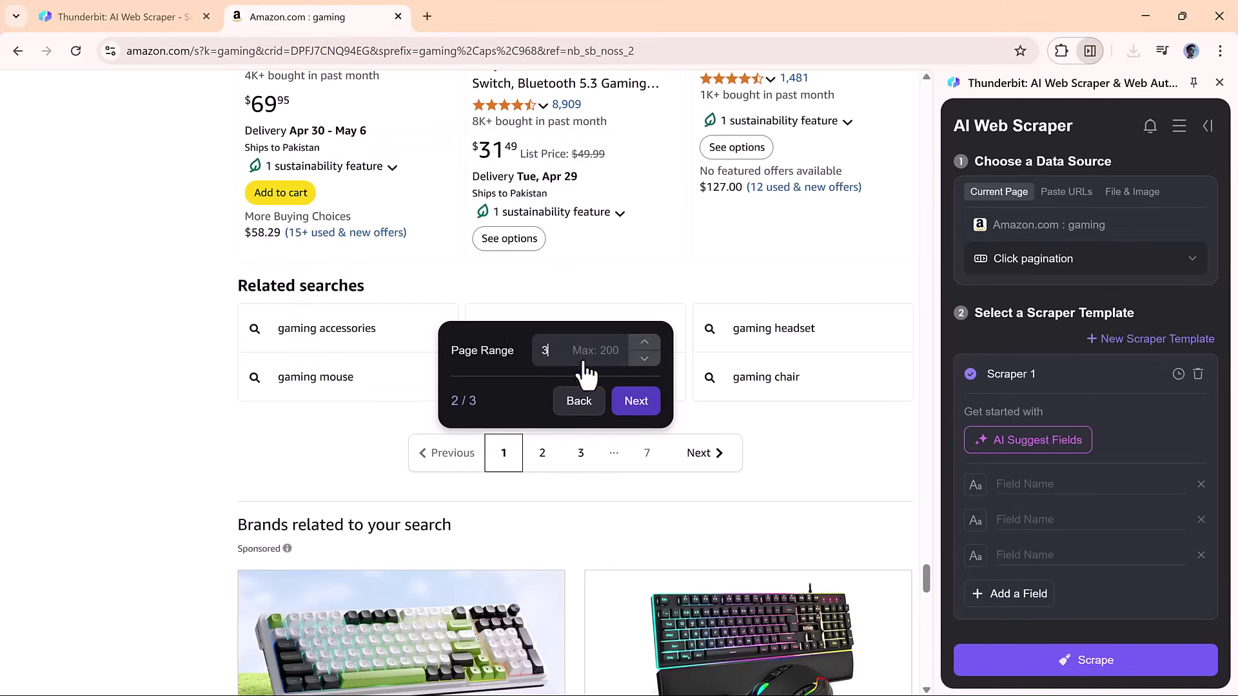
left_click(630, 402)
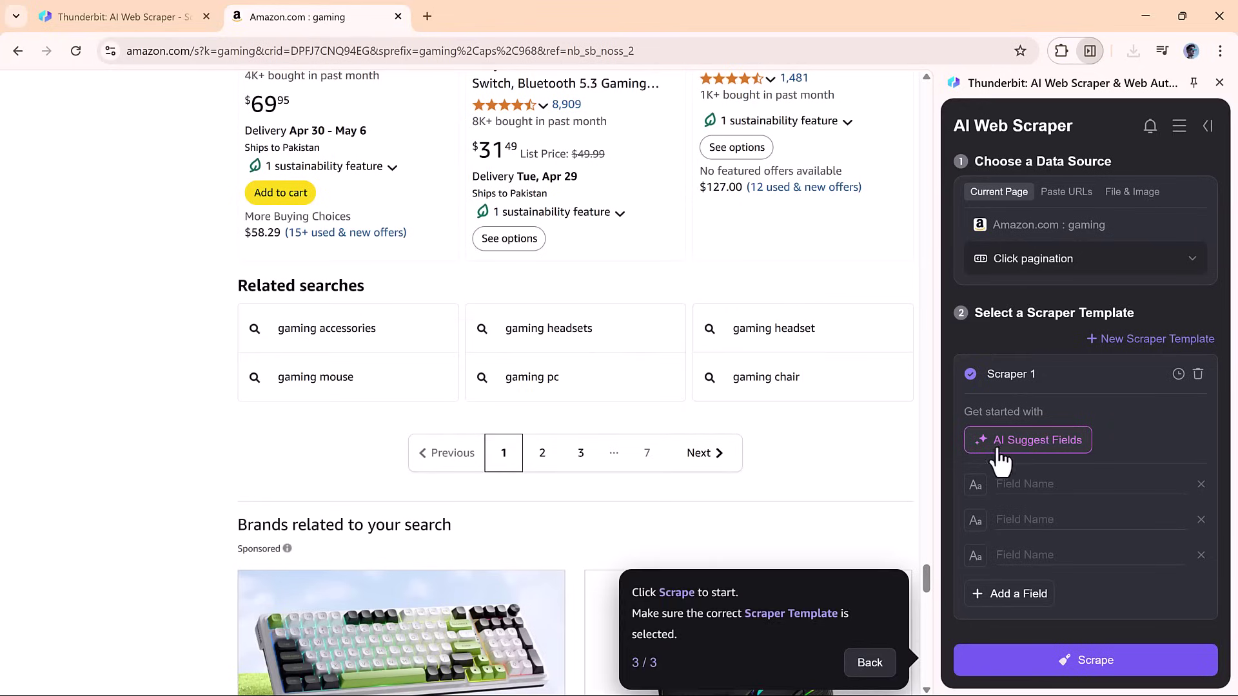
Have AI suggest product fields for the paginated gaming results.
left_click(1018, 441)
scroll(1107, 434, "down", 1)
scroll(1134, 580, "down", 2)
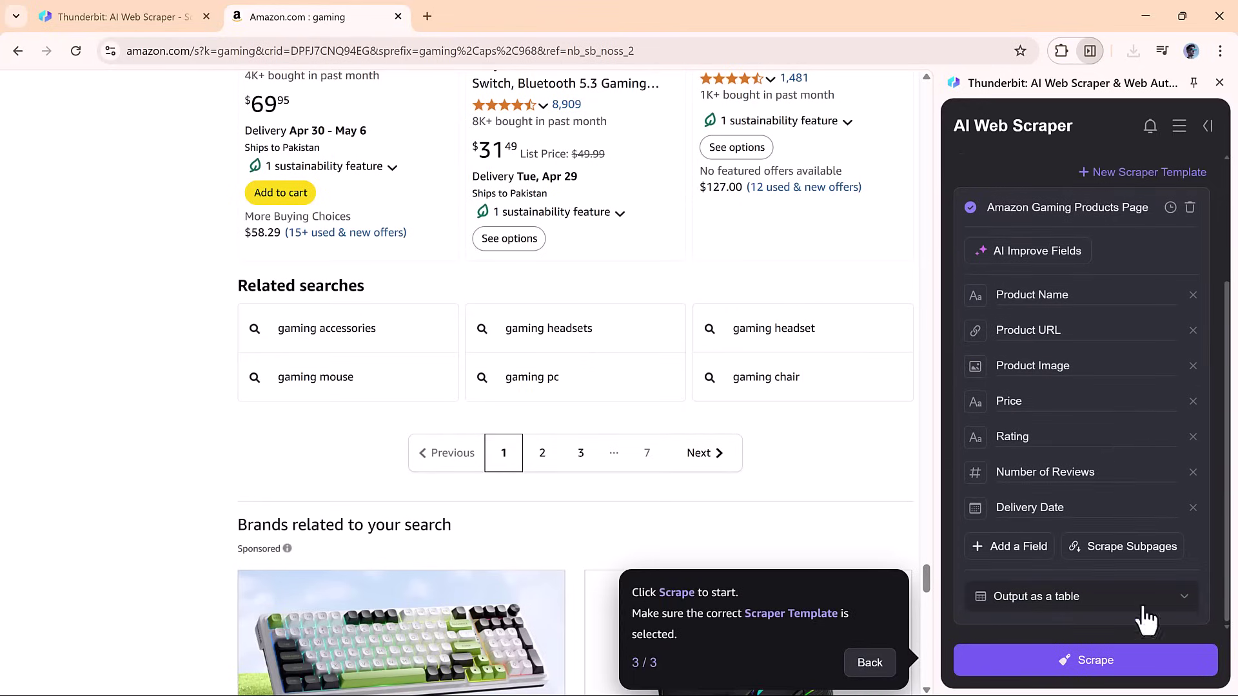
Scrape all three results pages and scroll through the 182-row product table.
left_click(1091, 664)
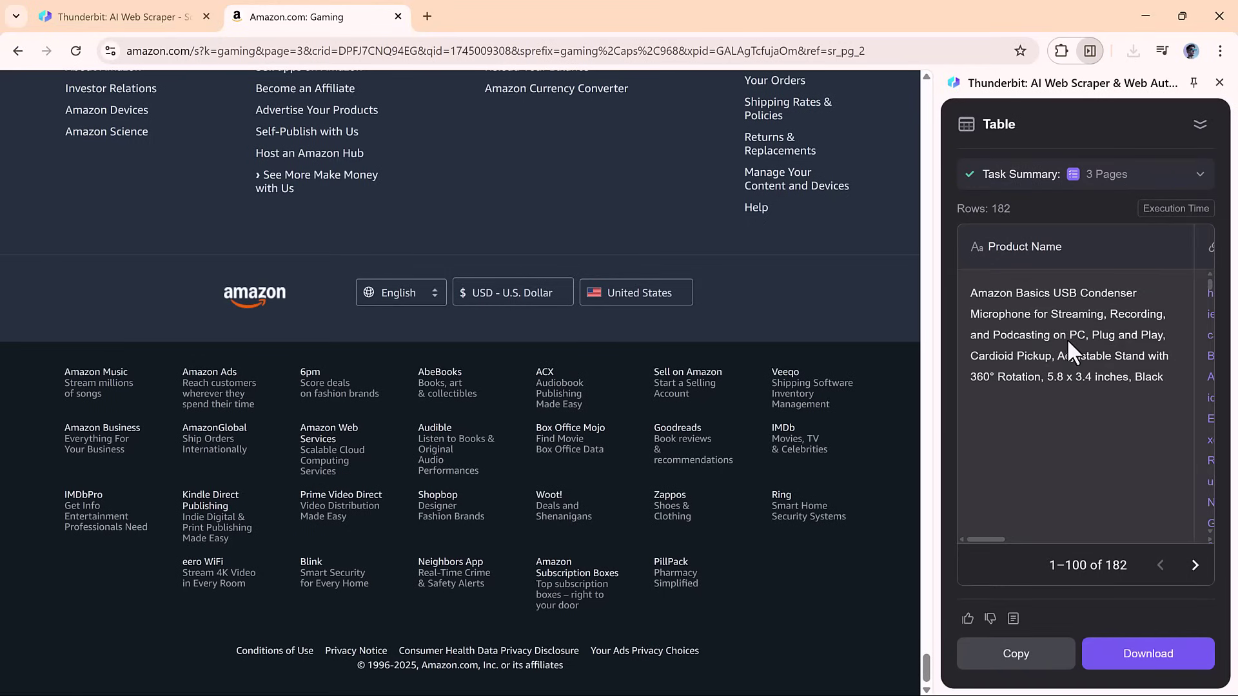
mouse_move(980, 539)
left_mouse_down()
mouse_move(1213, 543)
mouse_move(978, 542)
left_mouse_up()
scroll(1101, 405, "down", 20)
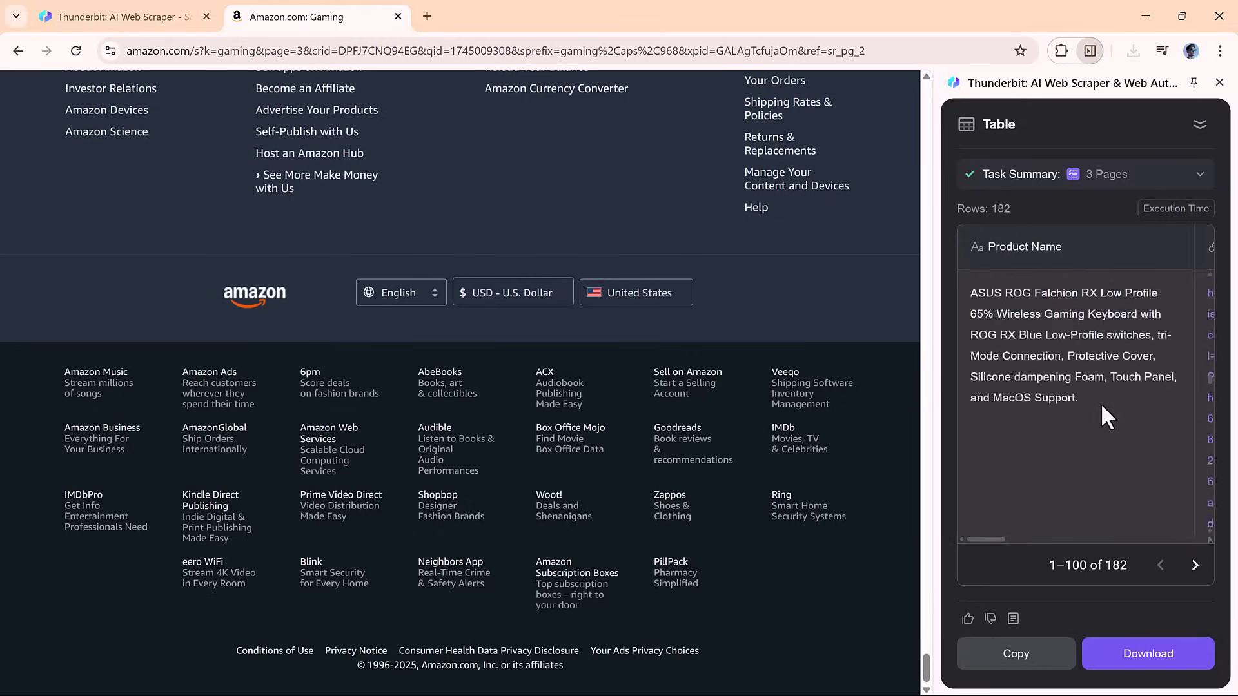
scroll(1100, 404, "down", 5)
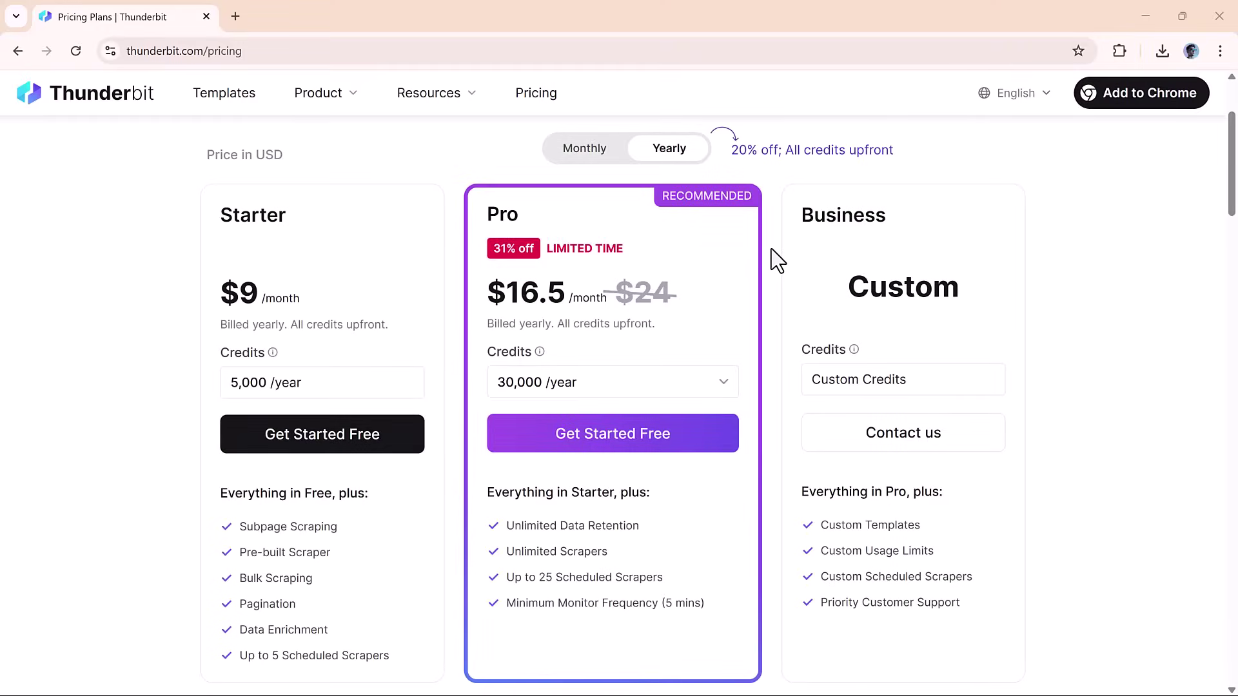
Switch the plan prices to monthly billing: Starter $15/month and Pro $38/month.
scroll(771, 249, "down", 6)
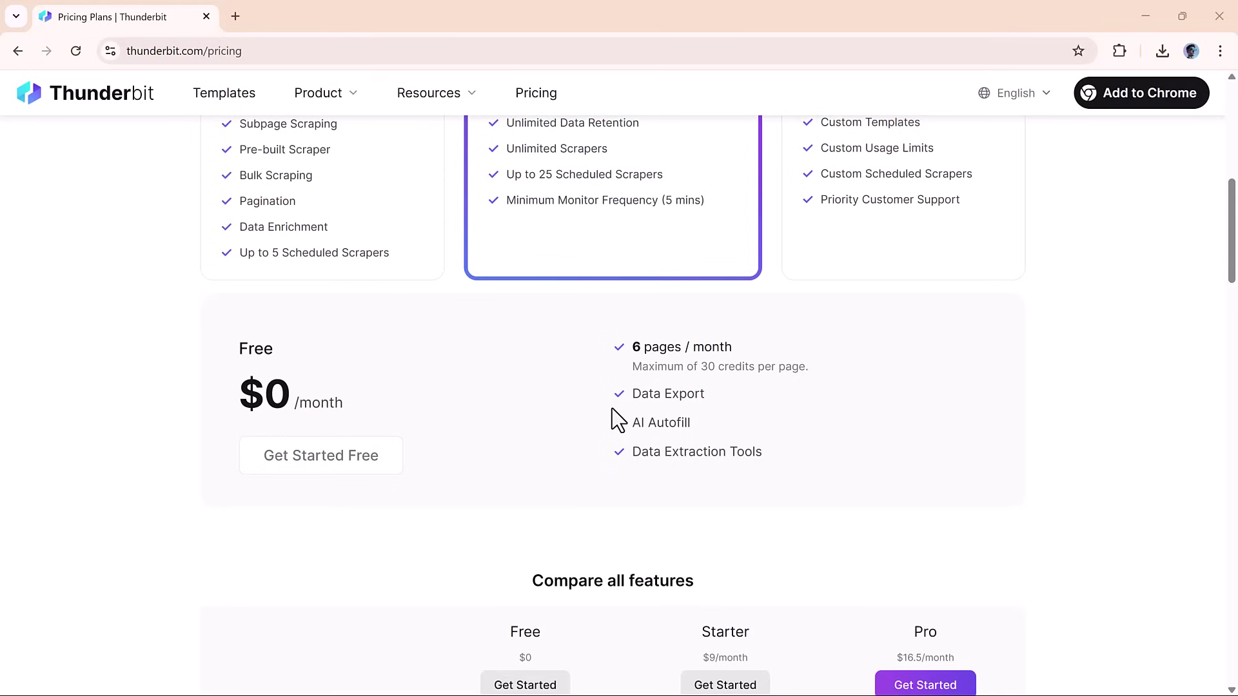
scroll(613, 410, "up", 9)
scroll(613, 408, "down", 3)
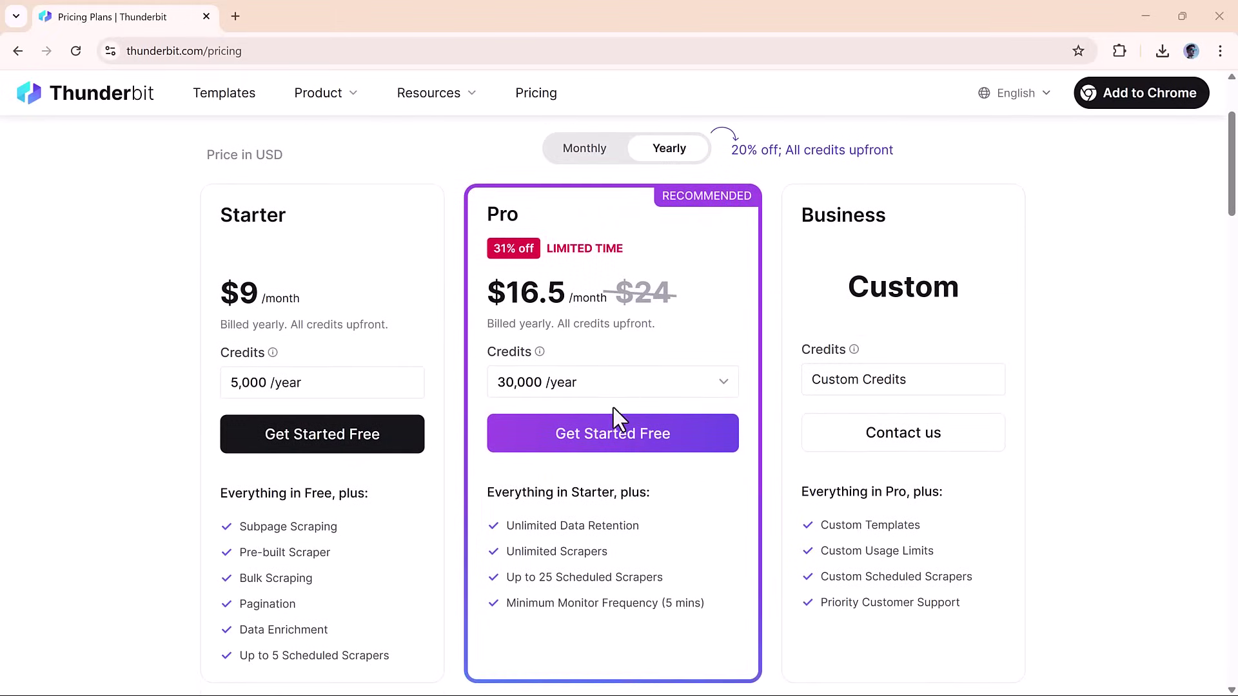
left_click(573, 154)
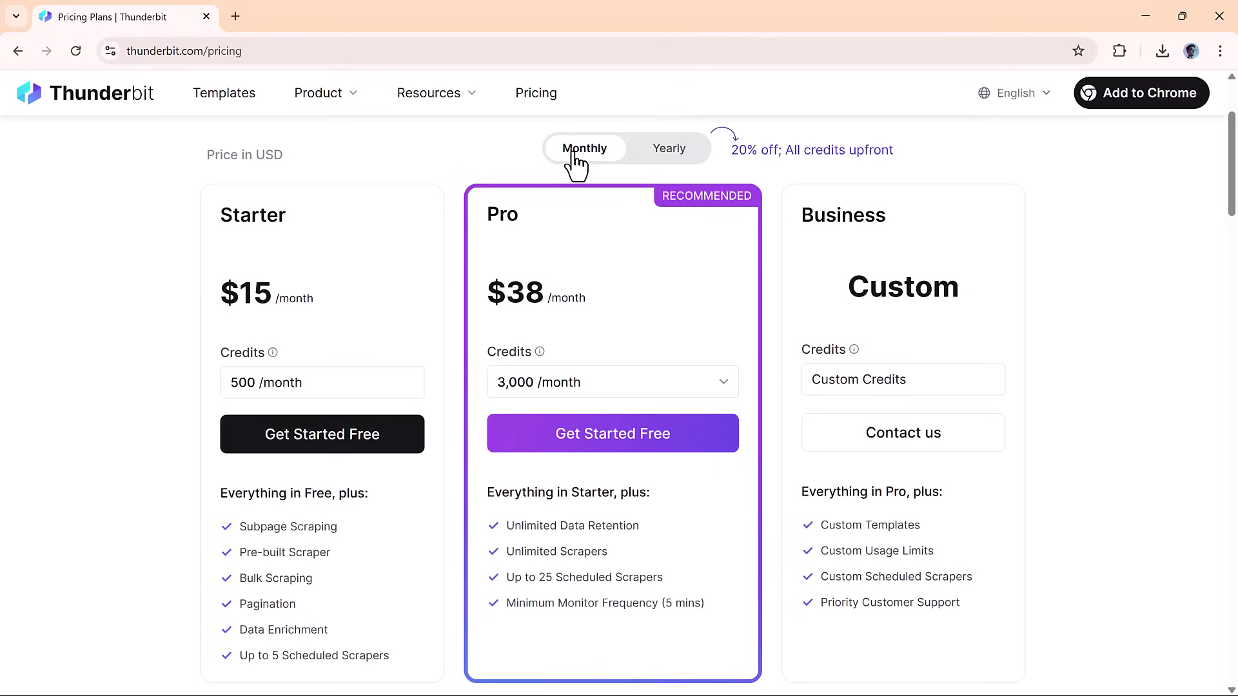
Switch the pricing back to yearly billing, then browse the Thunderbit homepage down to Other Features.
left_click(671, 156)
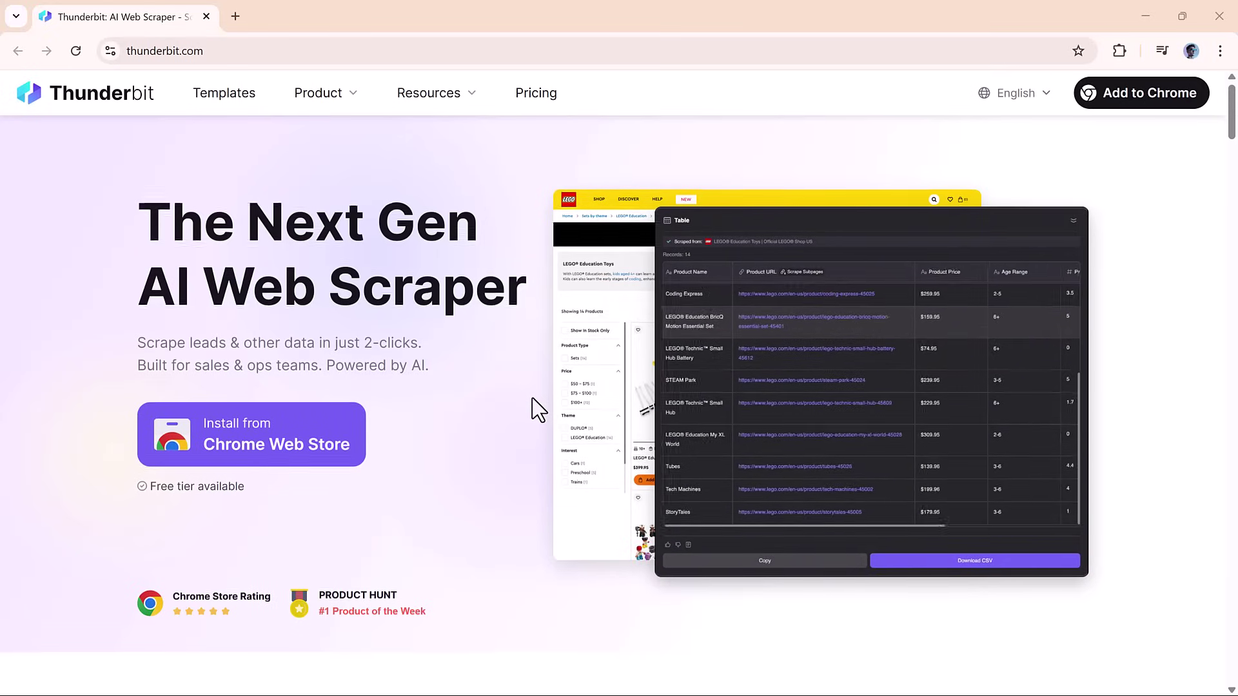
scroll(538, 410, "down", 8)
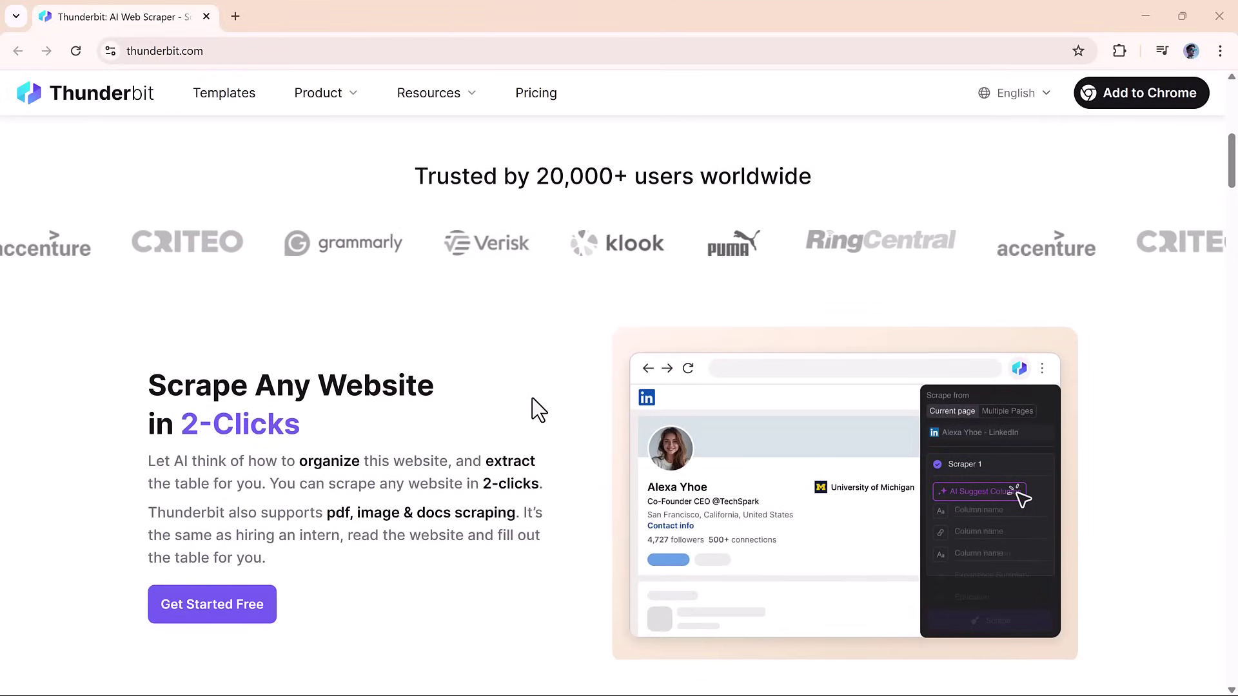
scroll(538, 410, "down", 1)
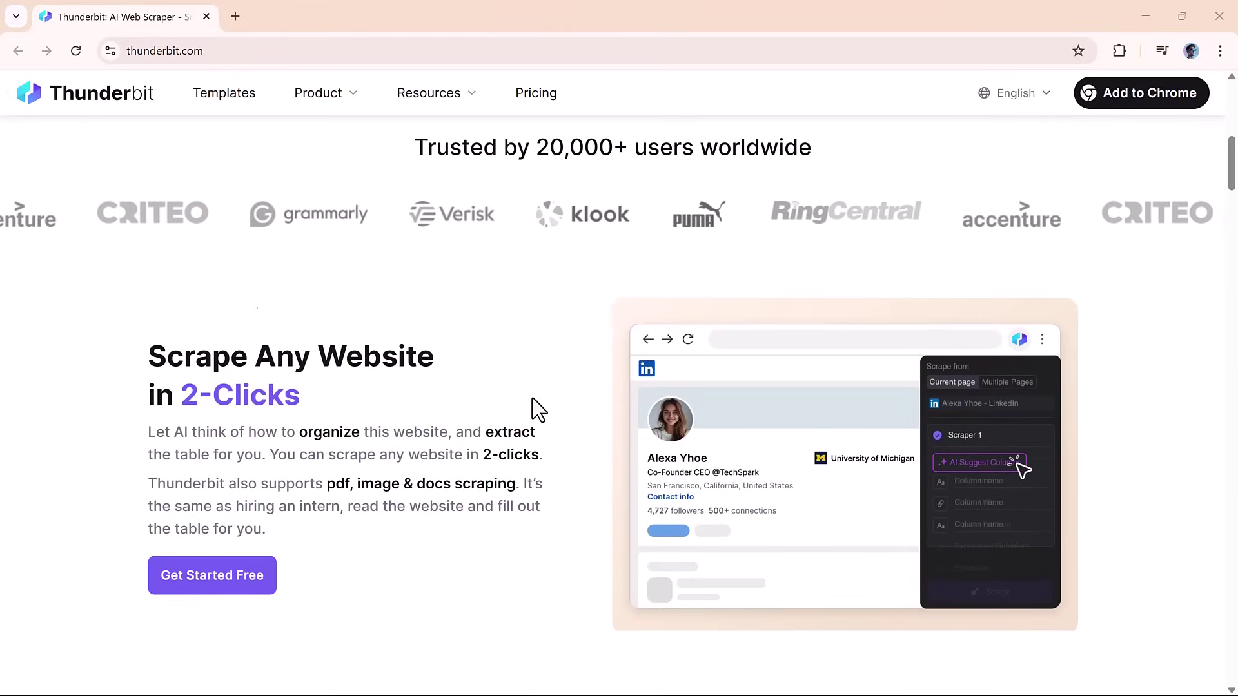
scroll(538, 410, "down", 8)
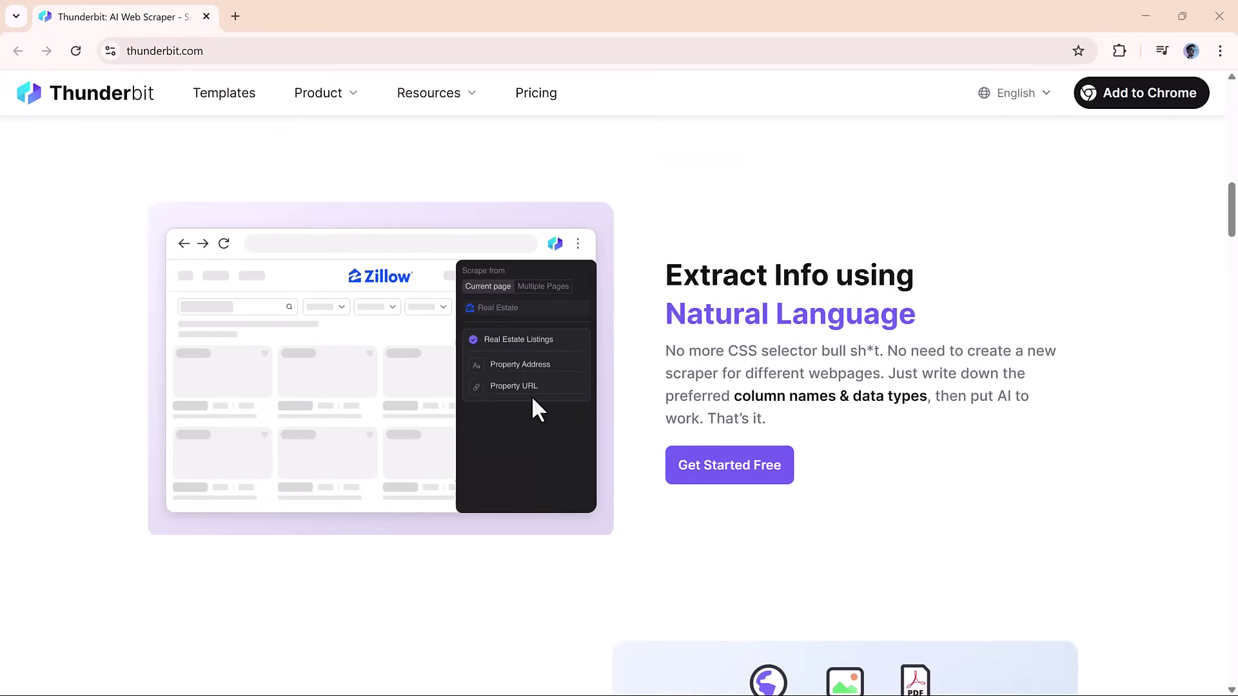
scroll(531, 395, "down", 6)
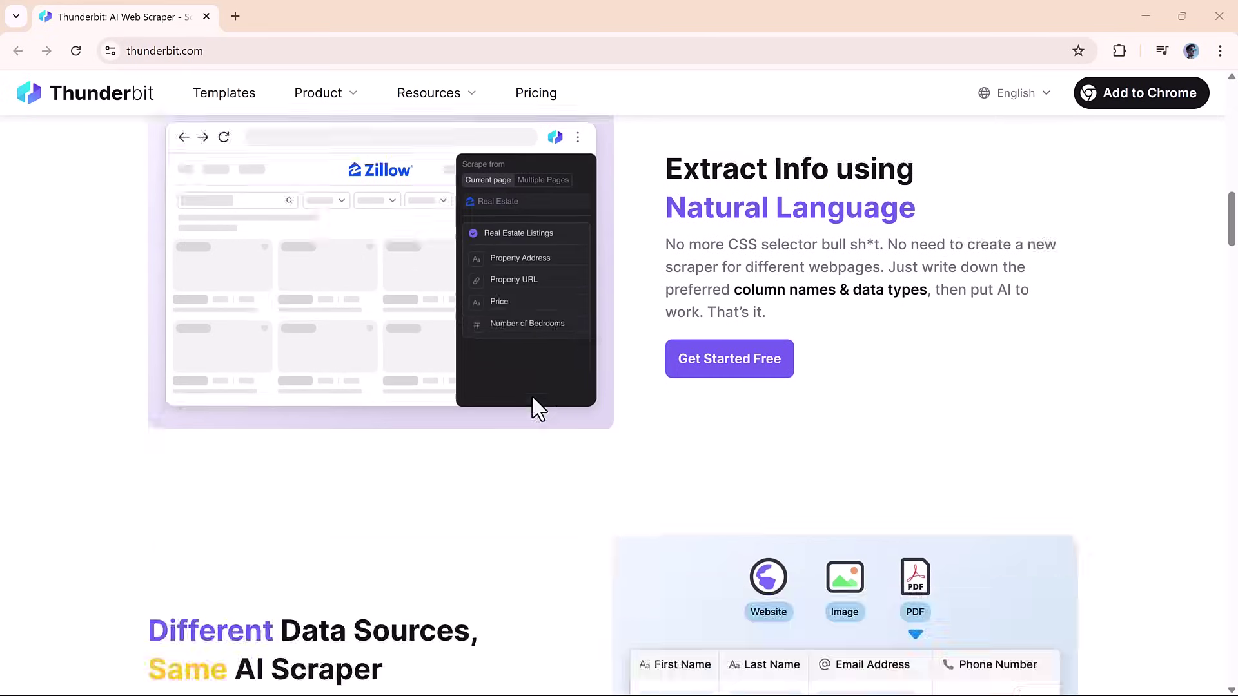
scroll(535, 407, "down", 1)
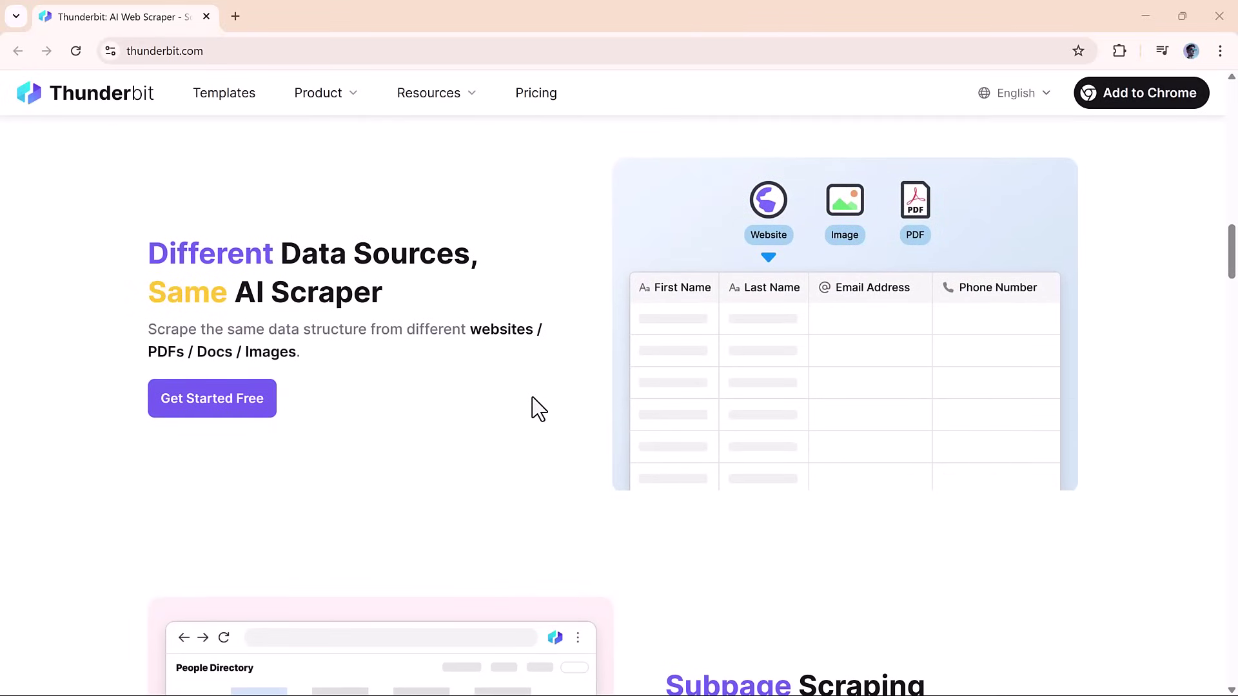
scroll(538, 408, "down", 7)
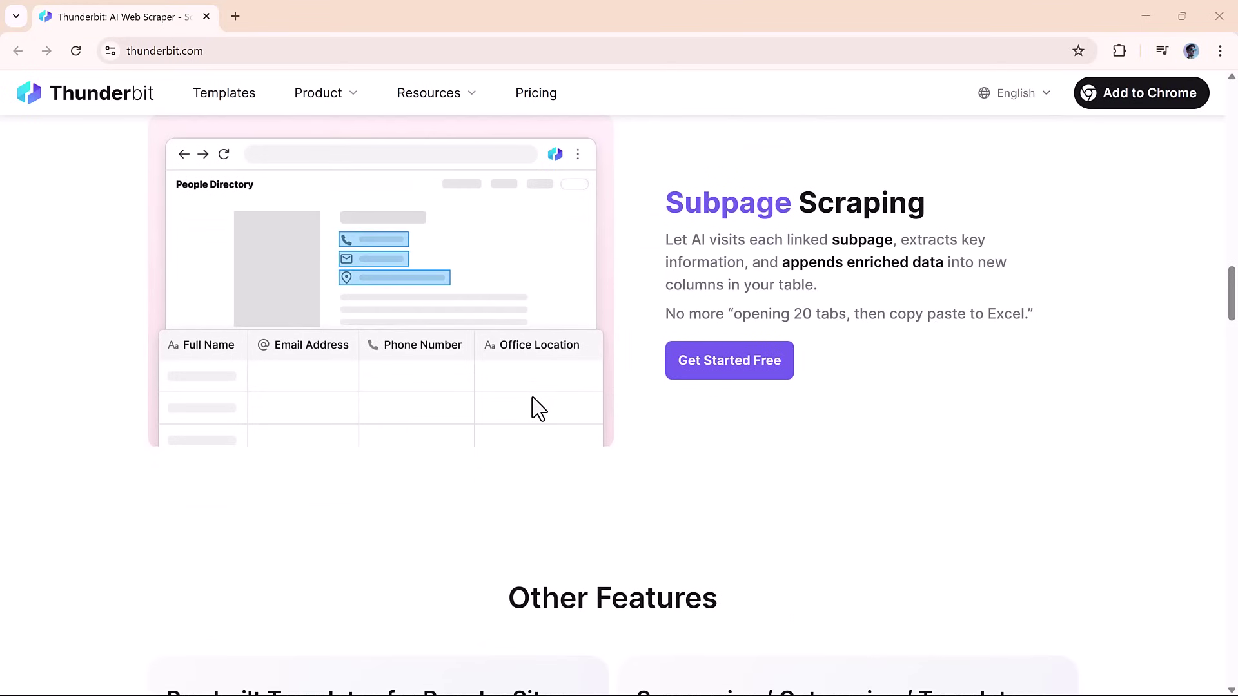
scroll(539, 408, "down", 7)
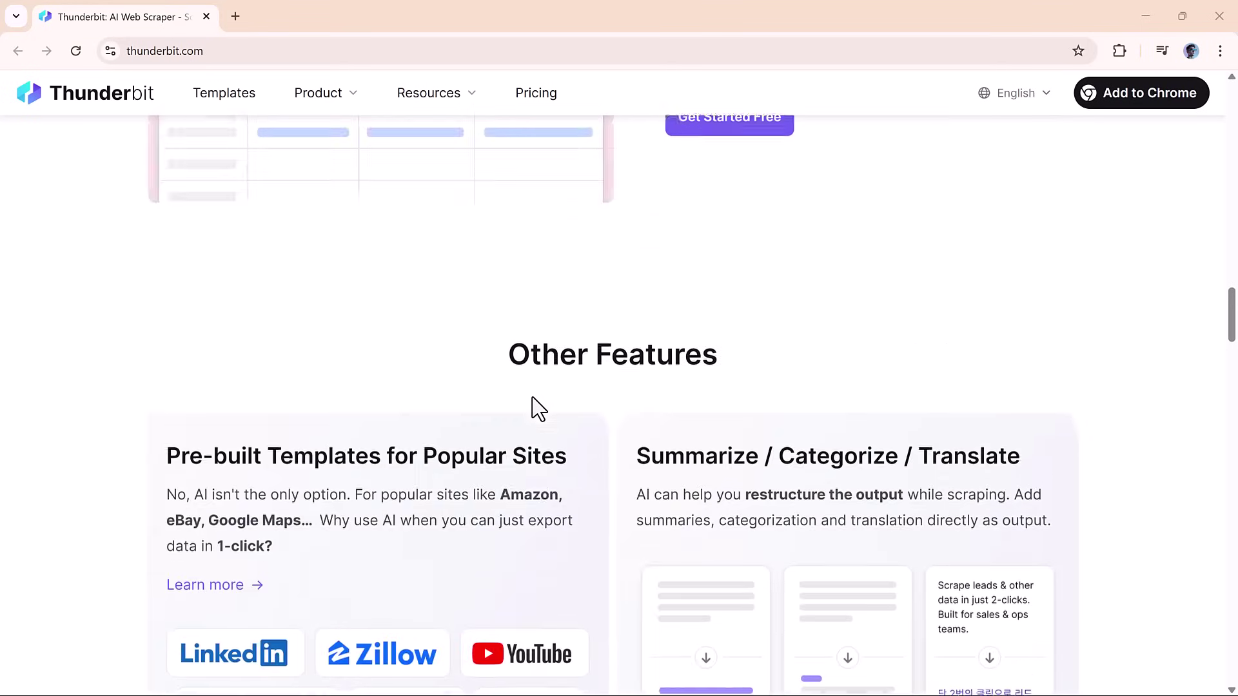